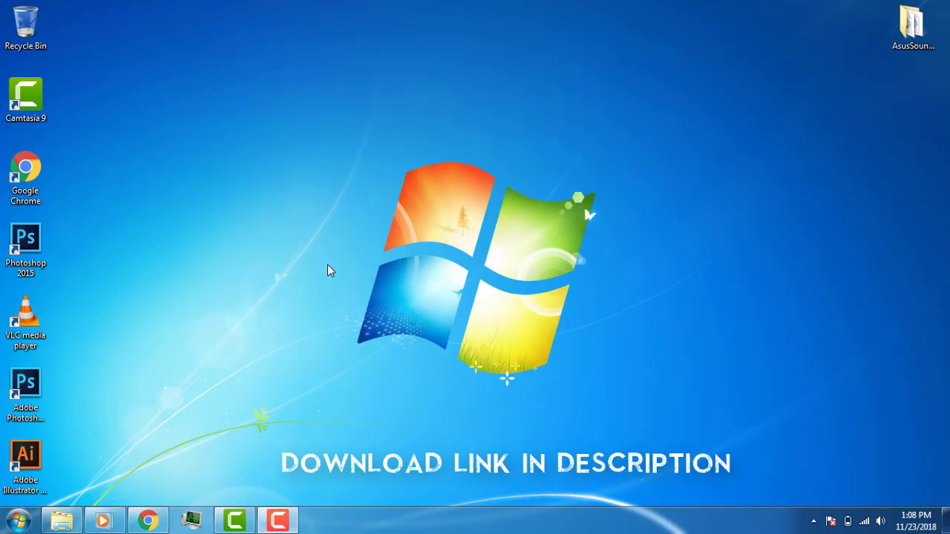
- Open the Properties dialog of the Adobe Photoshop CC desktop shortcut
right_click(42, 262)
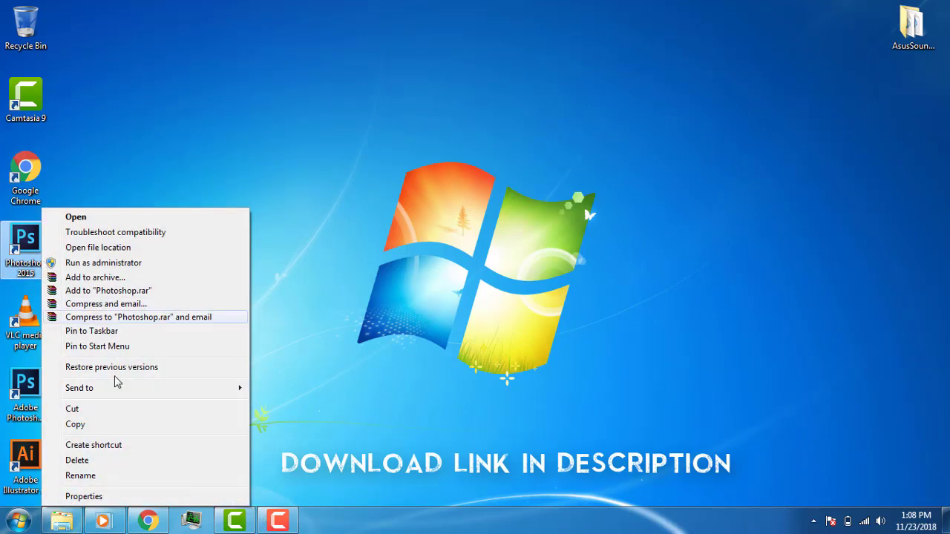
click(141, 364)
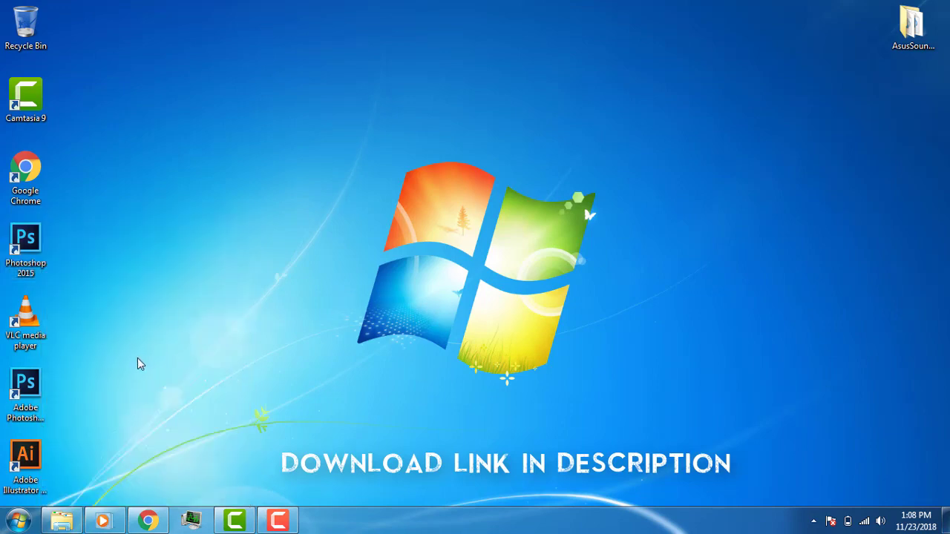
right_click(42, 397)
click(82, 380)
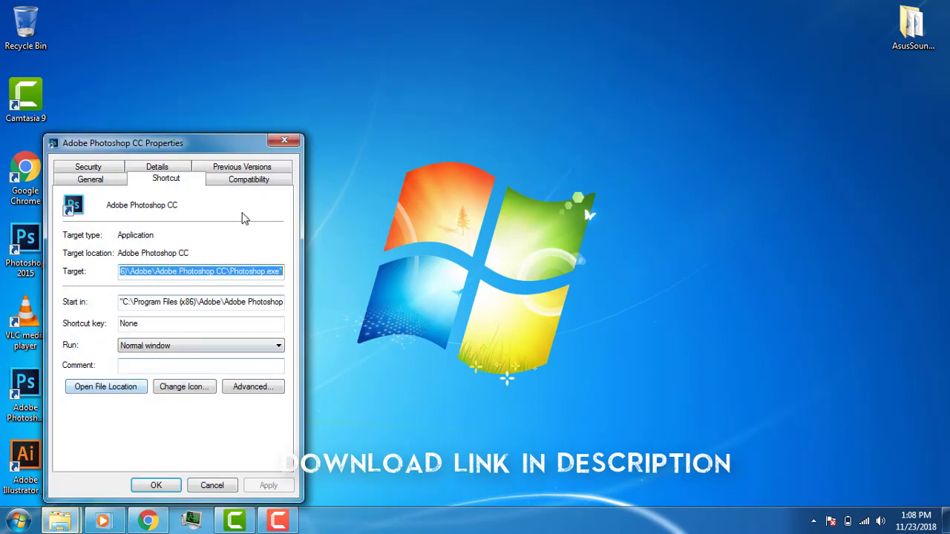
- Check the CC shortcut's Compatibility and General tabs and move the dialog to the right
click(239, 179)
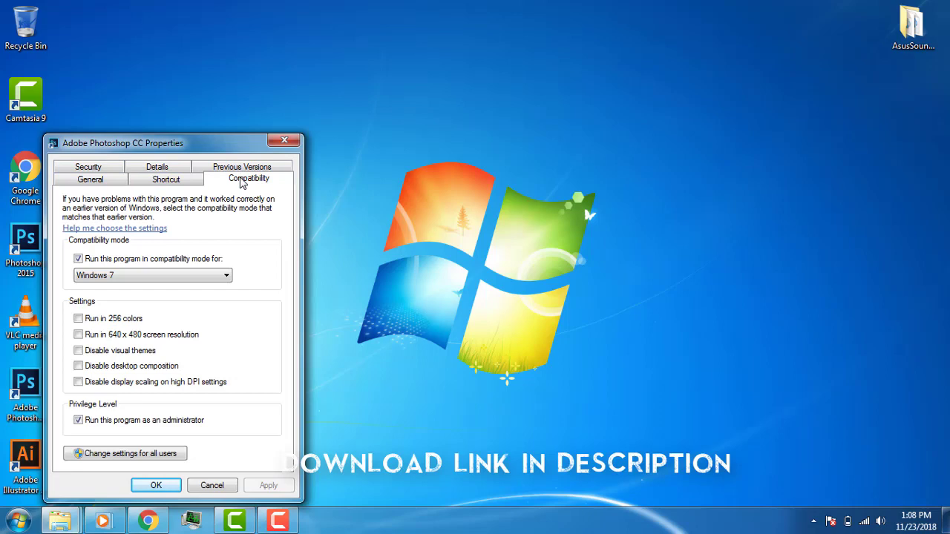
click(104, 184)
drag(178, 148, 666, 117)
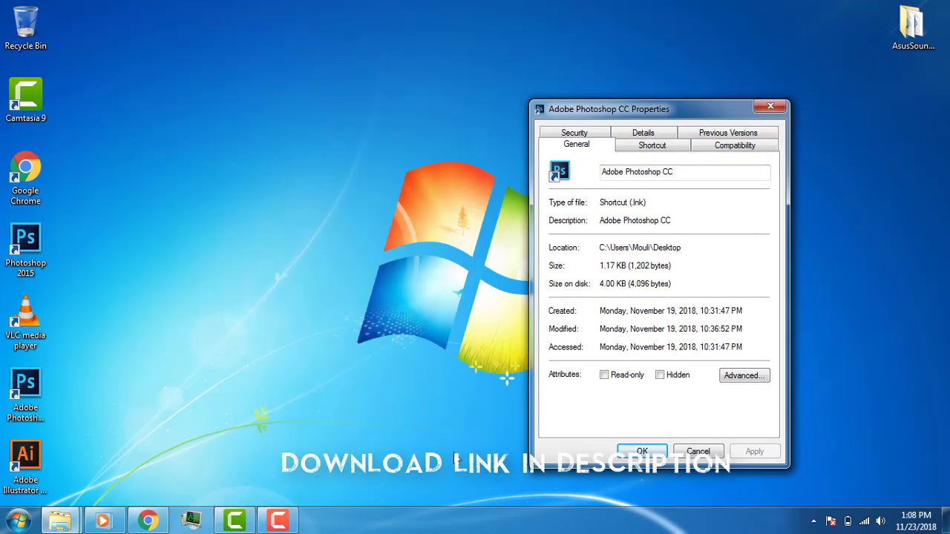
- Open the Photoshop 2015 shortcut's Properties and place it beside the CC dialog
right_click(22, 245)
click(61, 497)
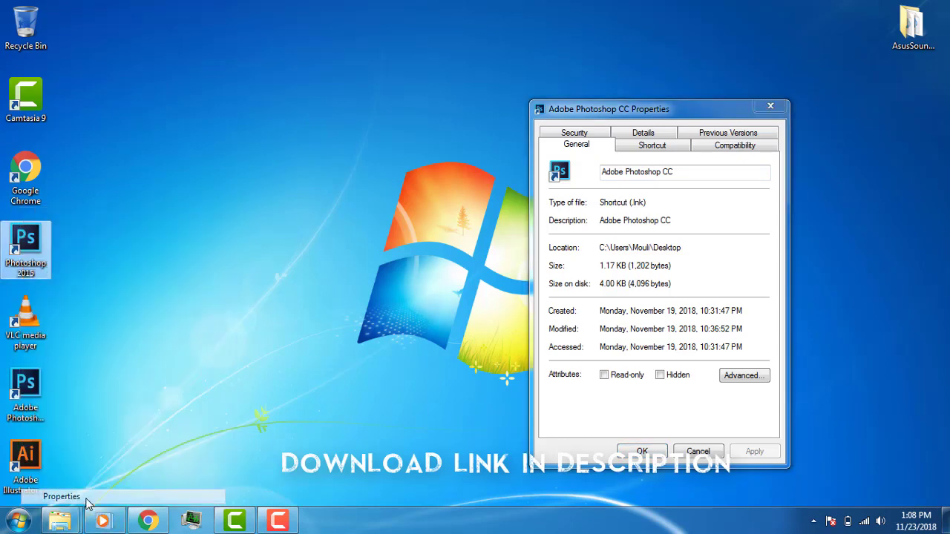
click(66, 180)
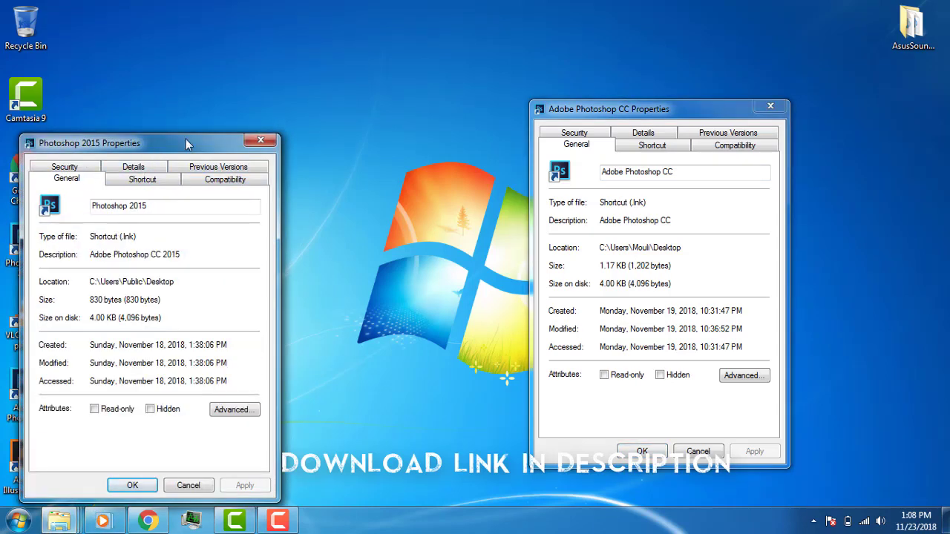
drag(188, 144, 410, 111)
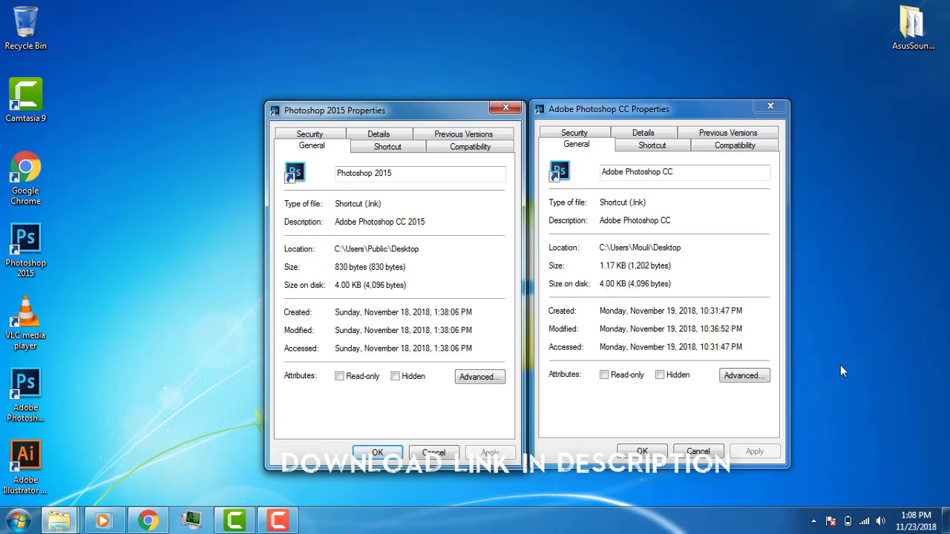
- Review Photoshop 2015's Compatibility, Security, Shortcut and Previous Versions tabs
click(461, 147)
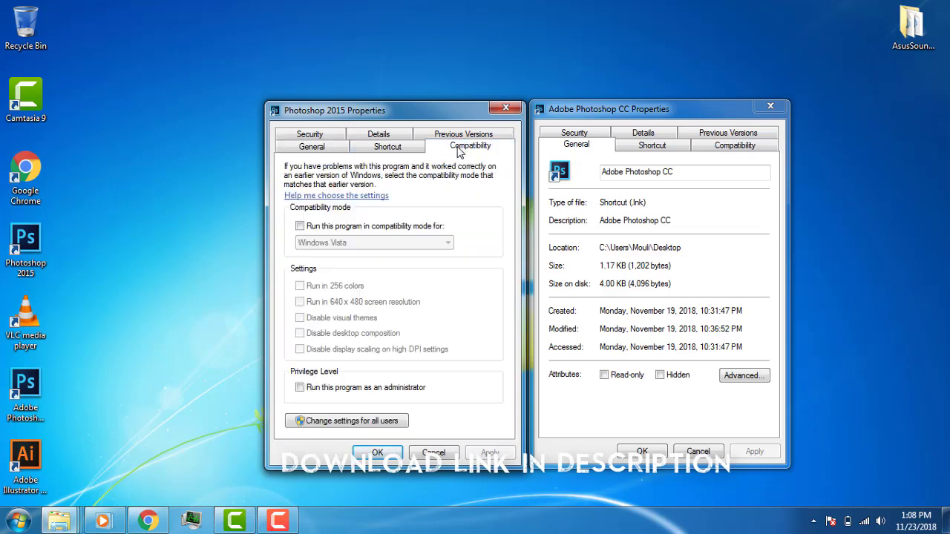
click(317, 136)
click(388, 134)
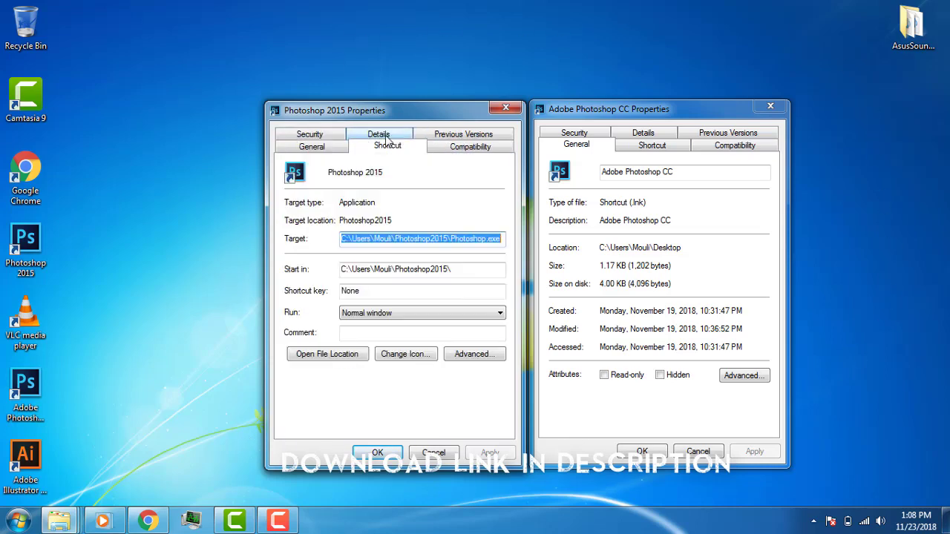
click(445, 132)
click(312, 145)
click(317, 135)
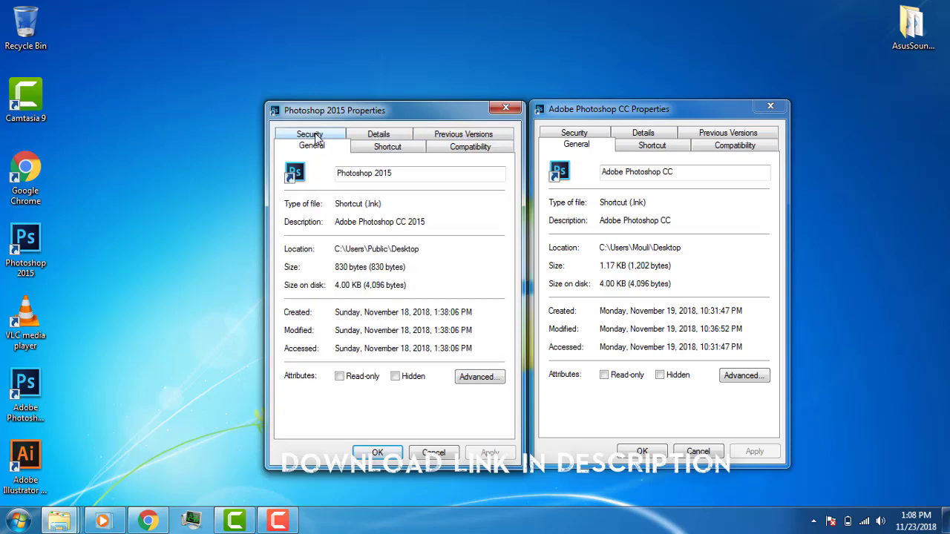
- Review Photoshop CC's Security, Shortcut and Compatibility tabs, then close both Properties dialogs
click(603, 135)
click(646, 135)
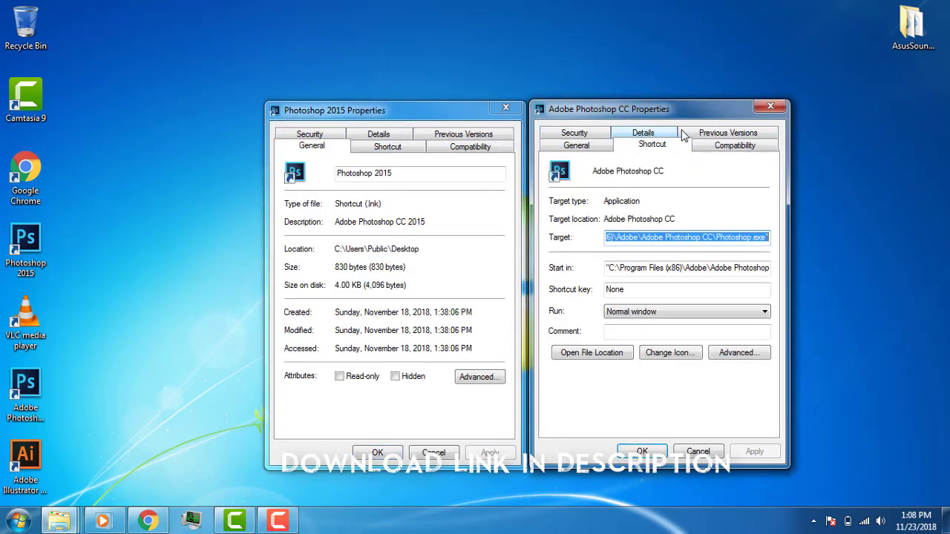
click(734, 146)
click(579, 147)
click(505, 110)
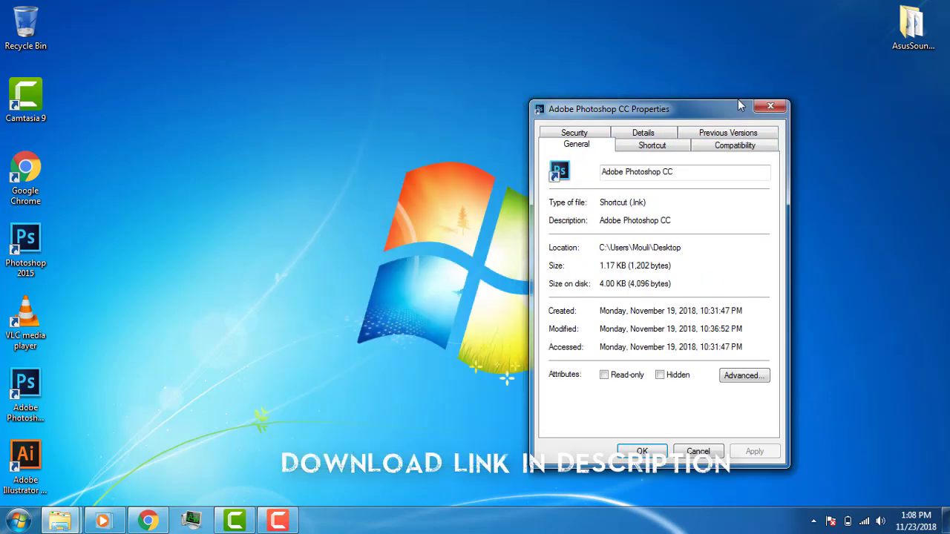
click(771, 106)
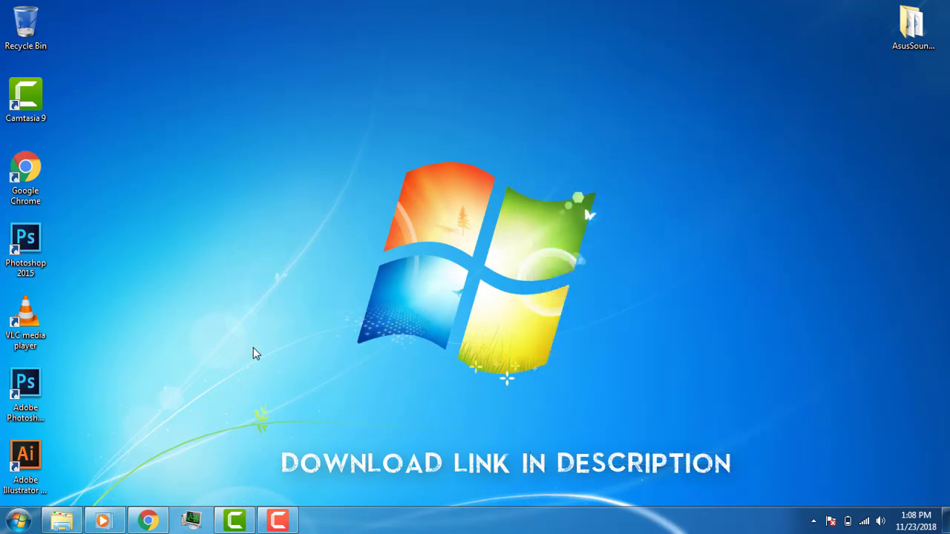
click(277, 519)
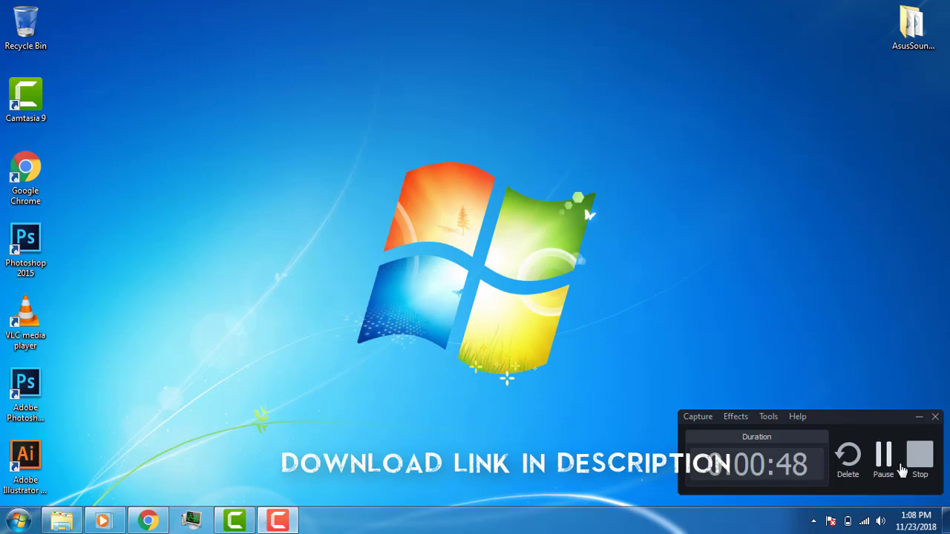
click(698, 335)
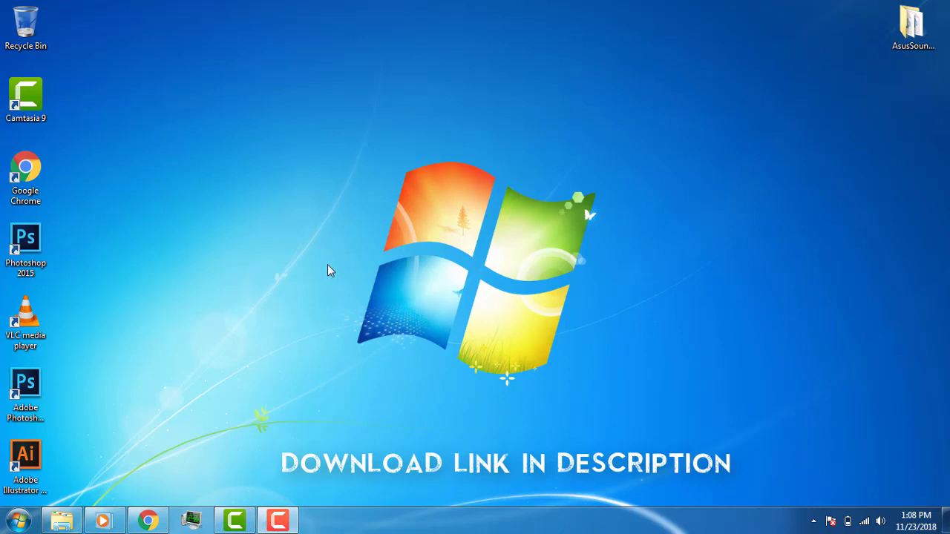
right_click(41, 262)
click(368, 301)
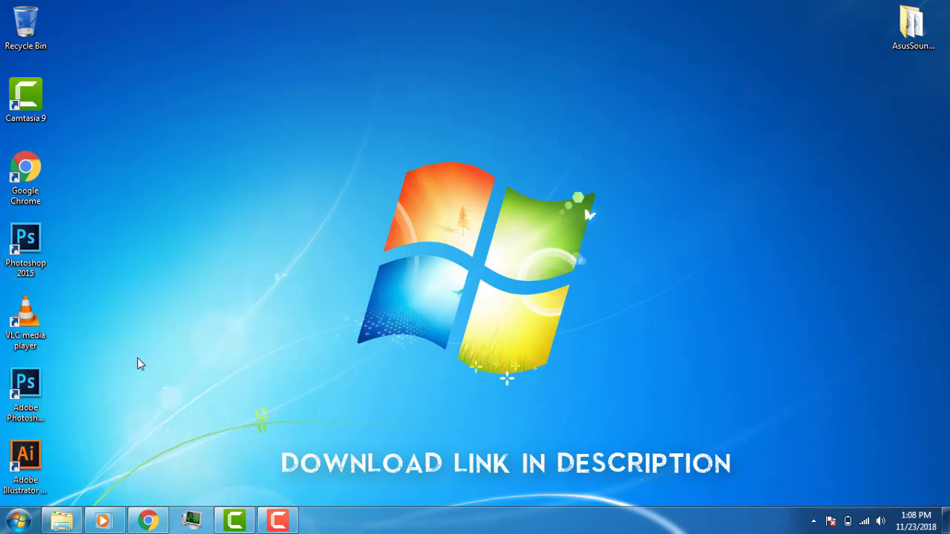
click(43, 397)
click(698, 336)
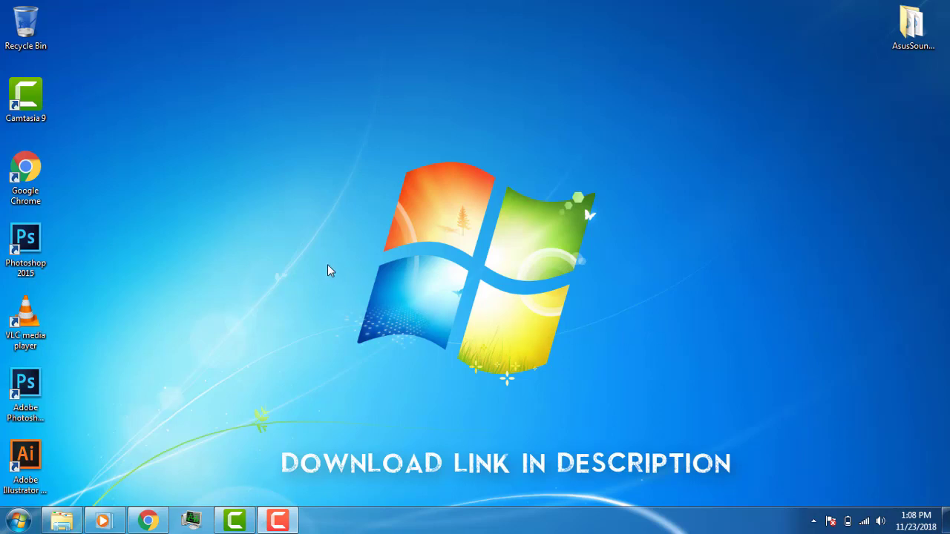
right_click(43, 264)
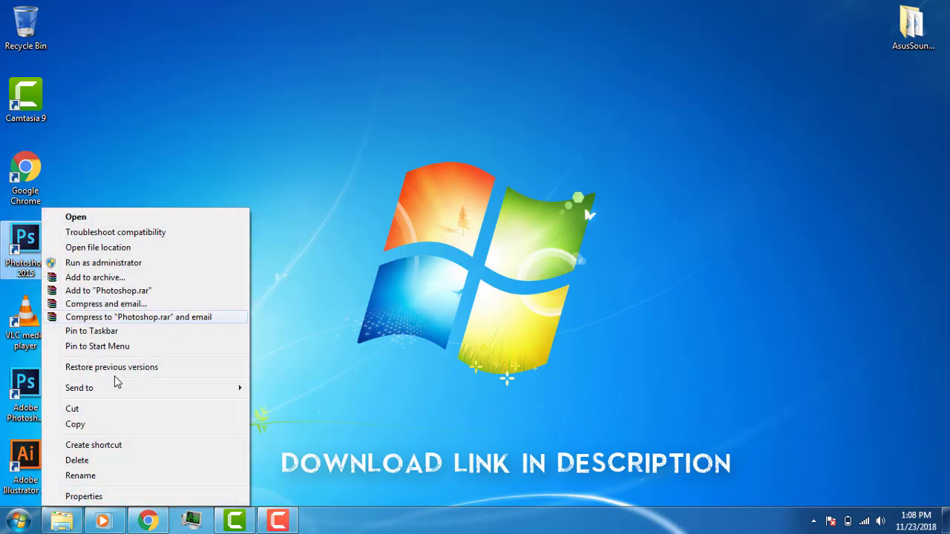
click(139, 363)
click(43, 396)
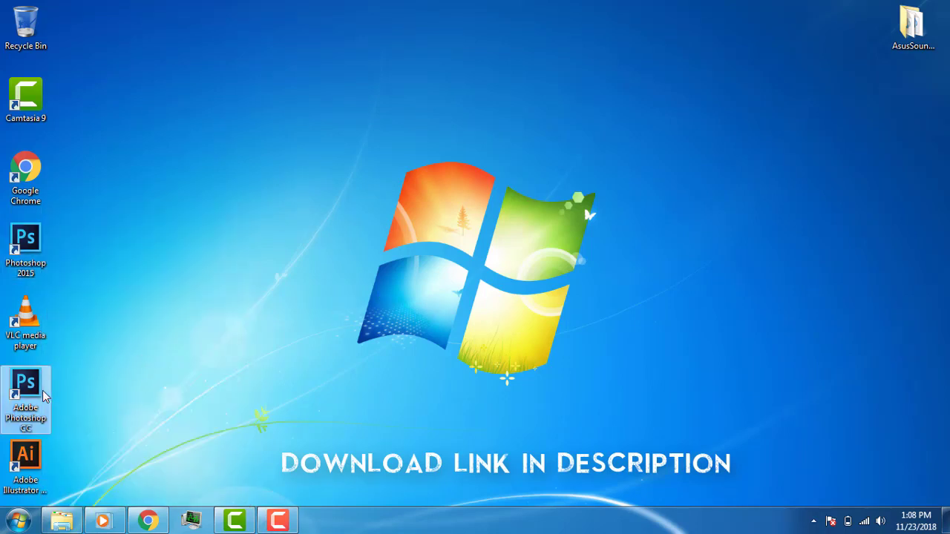
click(698, 336)
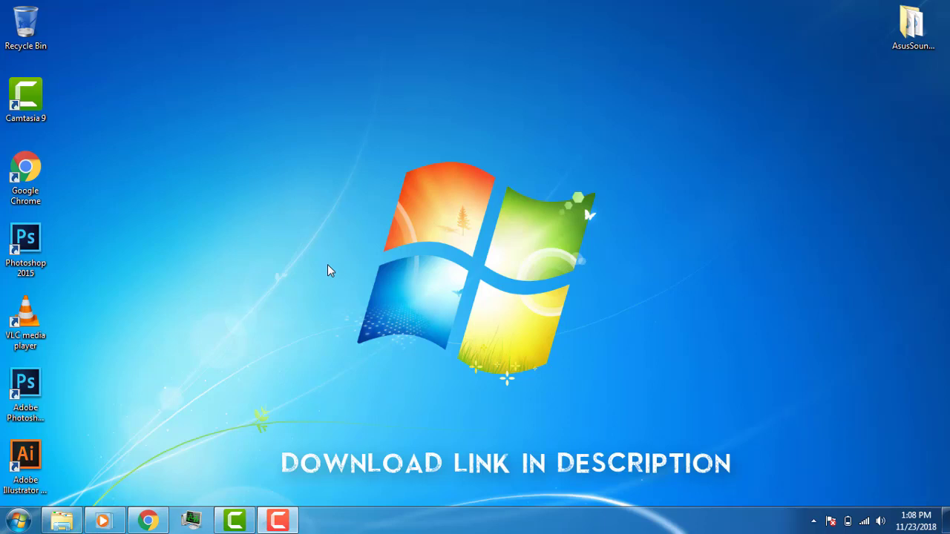
- Dismiss the Photoshop 2015 shortcut's menu, then select and deselect the Photoshop CC shortcut
right_click(42, 263)
click(137, 364)
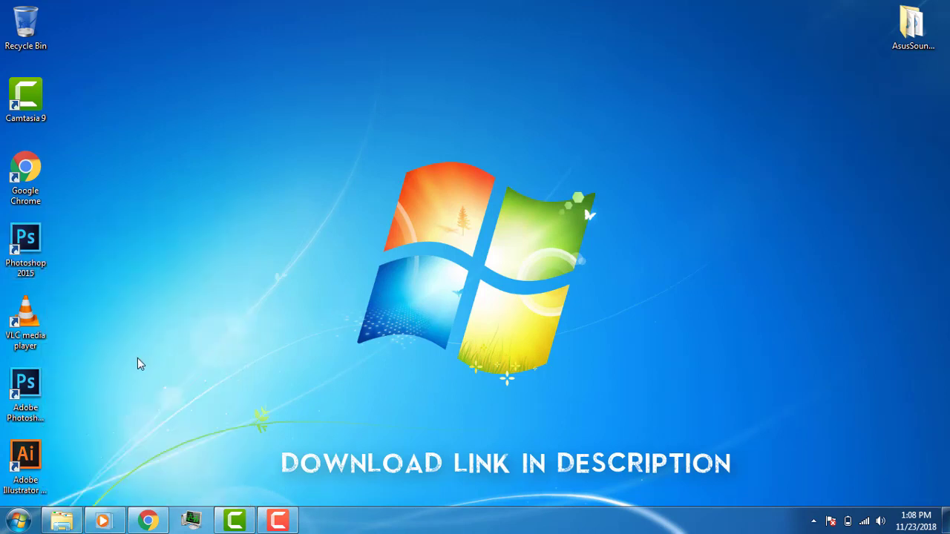
click(43, 397)
click(698, 336)
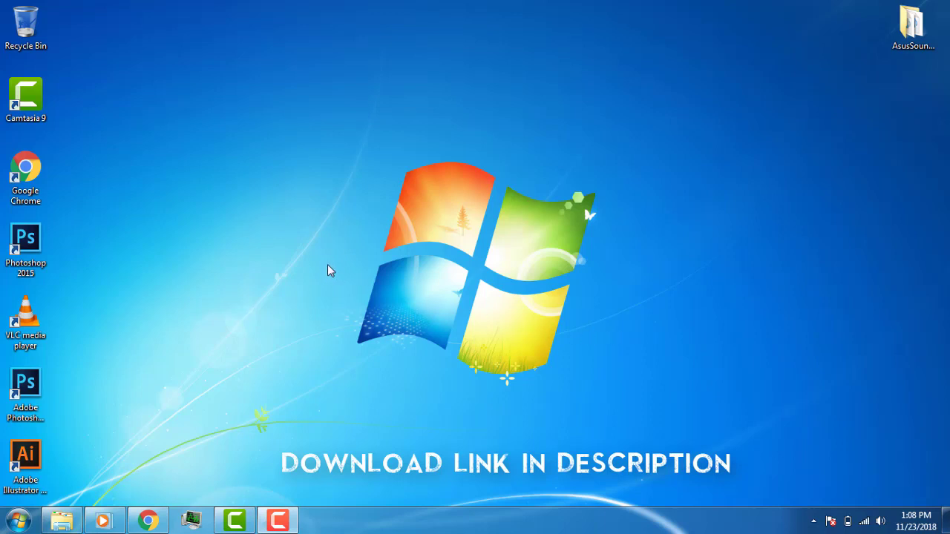
- Show the Photoshop 2015 shortcut's context menu twice, closing it without choosing anything
right_click(42, 262)
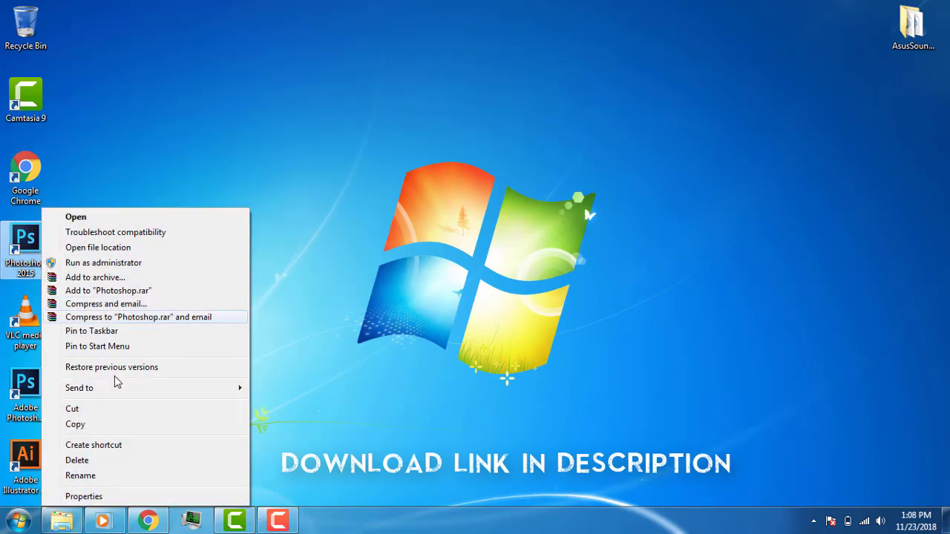
click(367, 301)
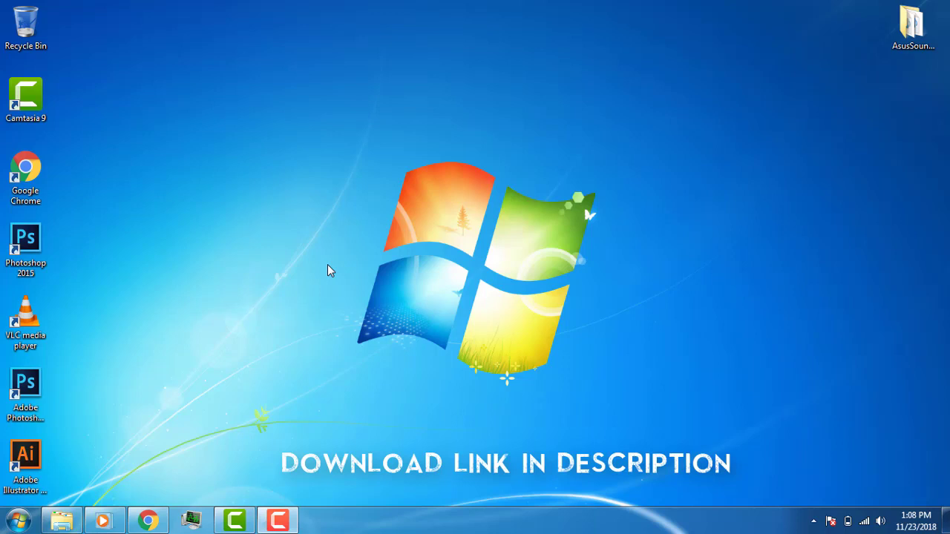
right_click(43, 263)
click(366, 299)
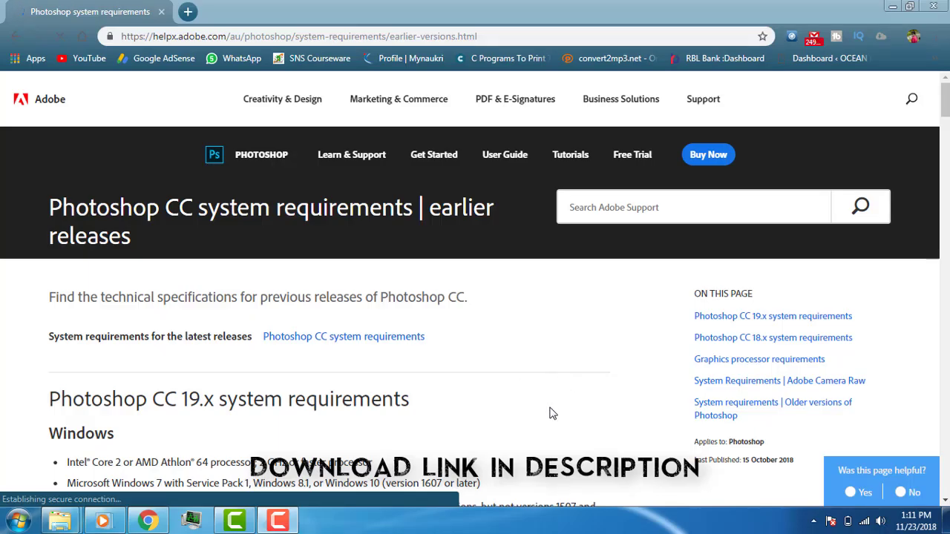
- Highlight the Photoshop CC 19.x Windows processor, supported Windows versions and RAM requirements
scroll(549, 414, down, 3)
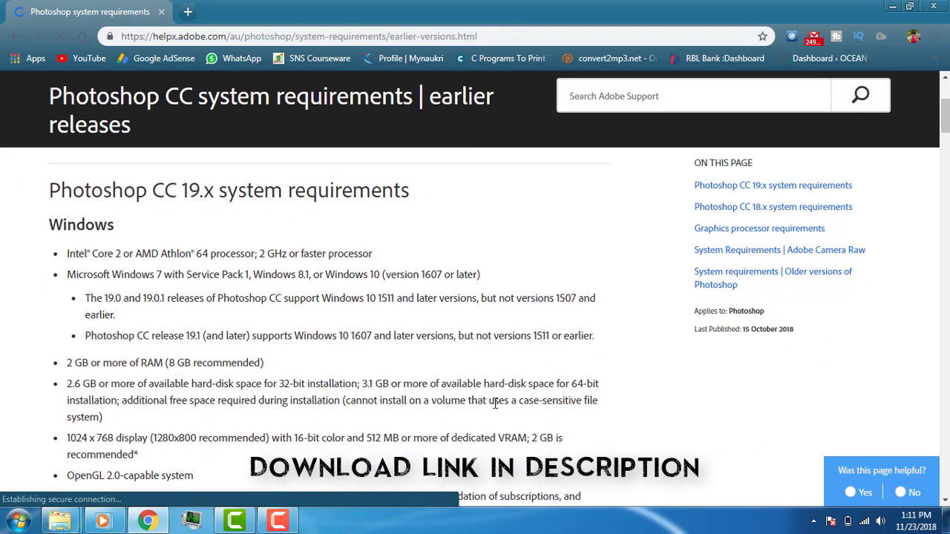
drag(69, 253, 416, 255)
drag(68, 275, 526, 279)
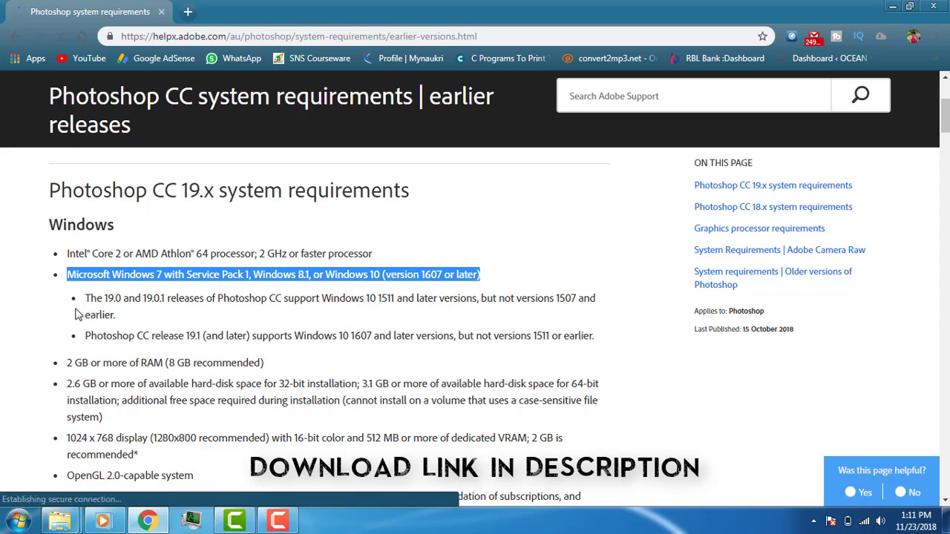
drag(67, 363, 282, 364)
- Highlight the hard-disk space and 512 MB dedicated VRAM requirements
scroll(39, 219, down, 3)
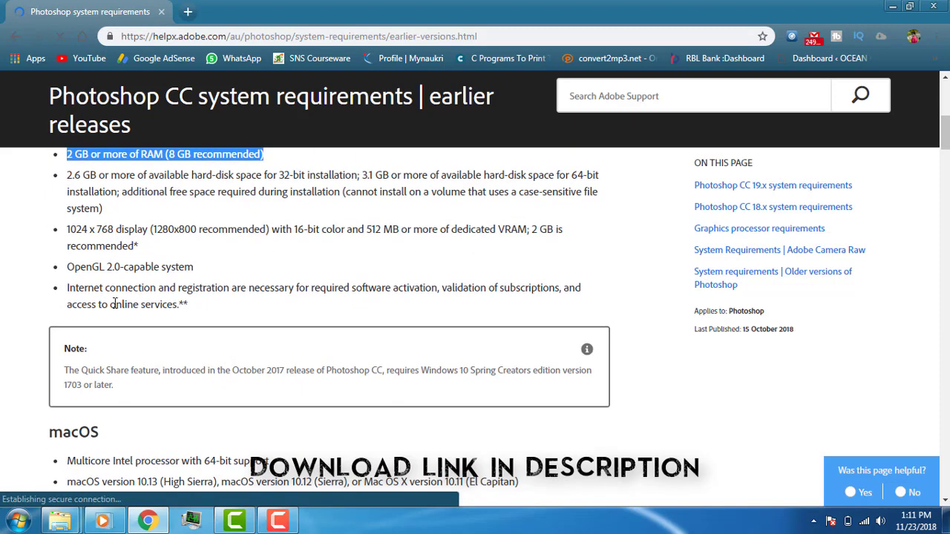
click(38, 219)
scroll(37, 218, up, 1)
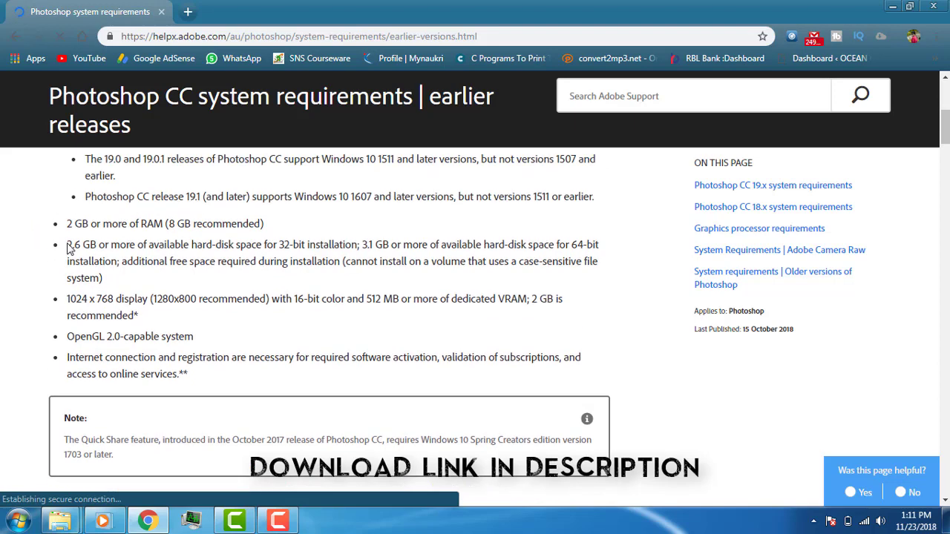
drag(68, 244, 119, 286)
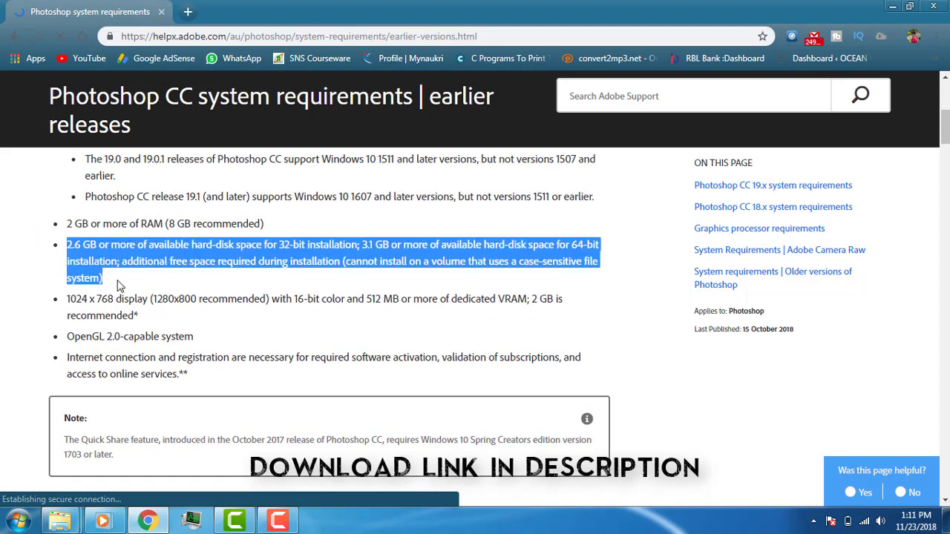
click(605, 289)
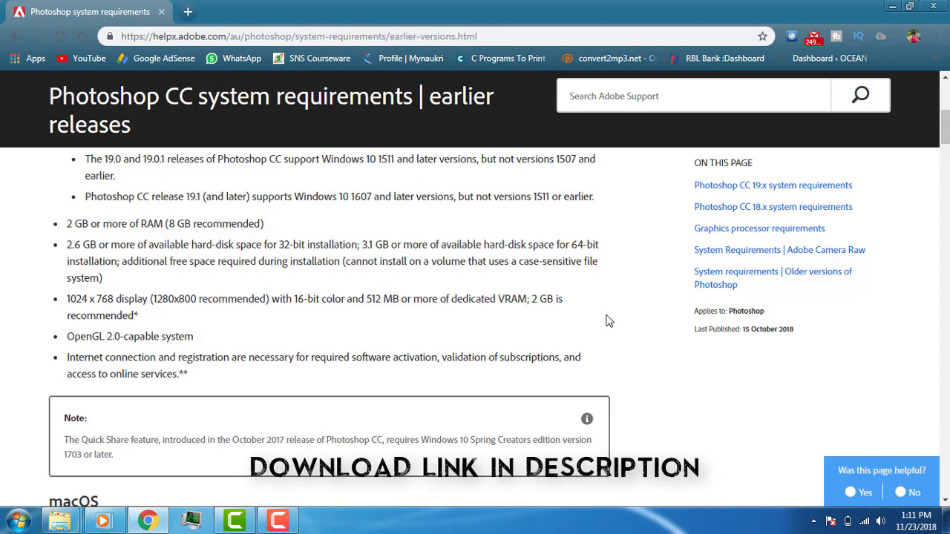
drag(367, 299, 454, 316)
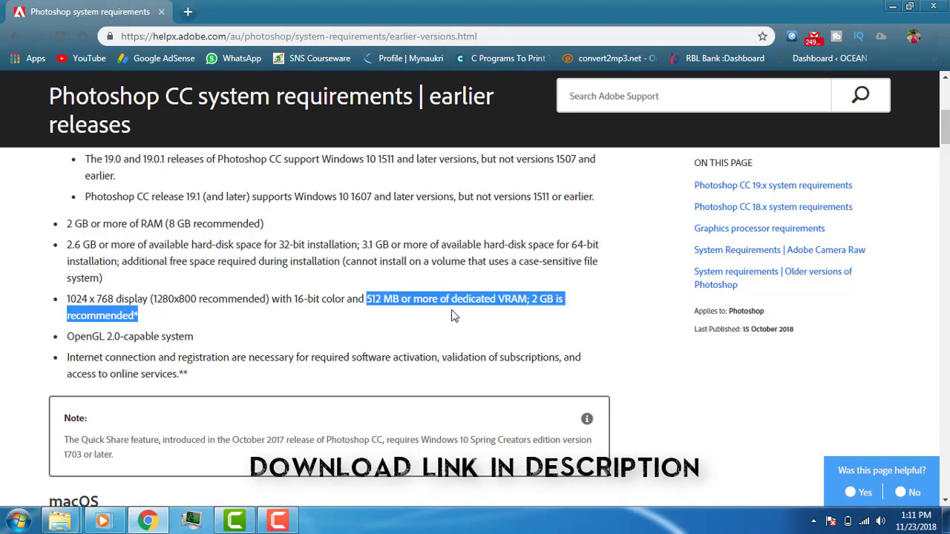
click(614, 329)
scroll(609, 354, up, 6)
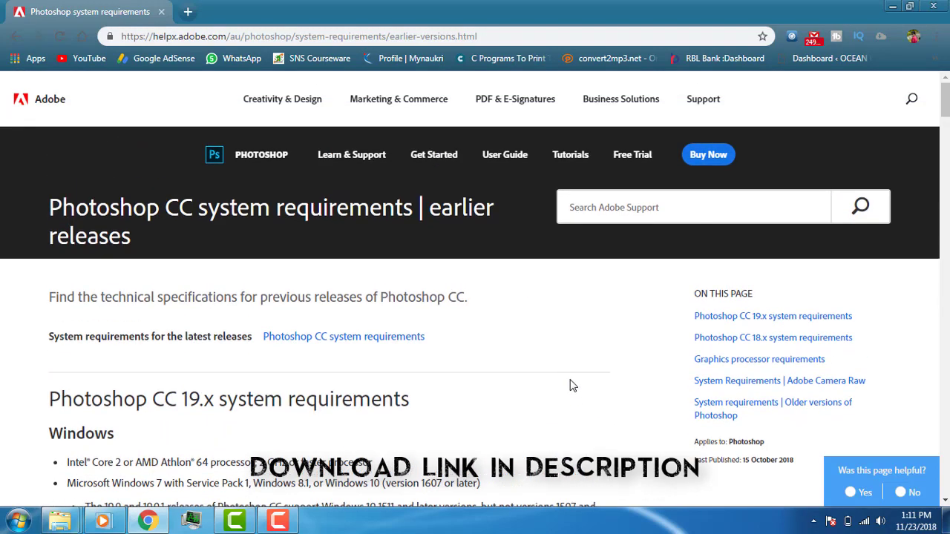
scroll(640, 249, down, 6)
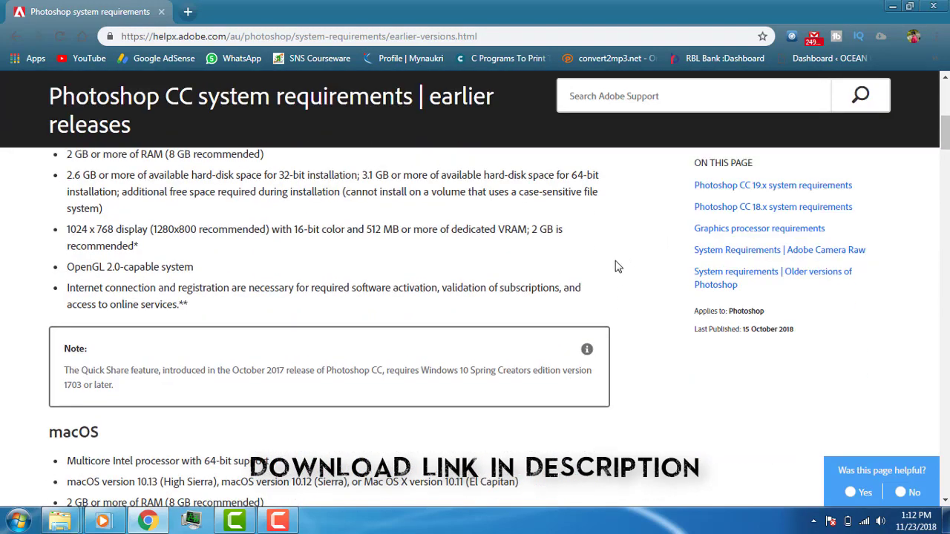
scroll(618, 268, down, 6)
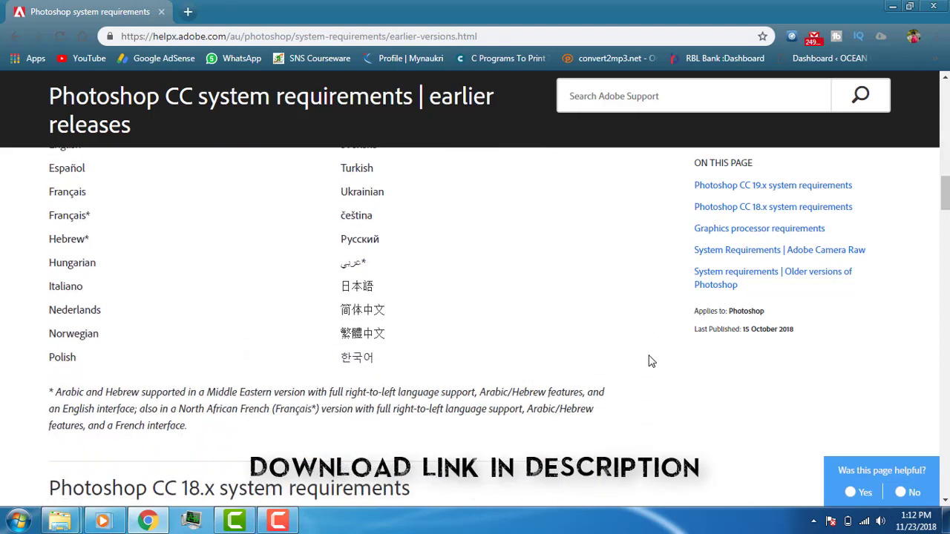
scroll(639, 378, up, 6)
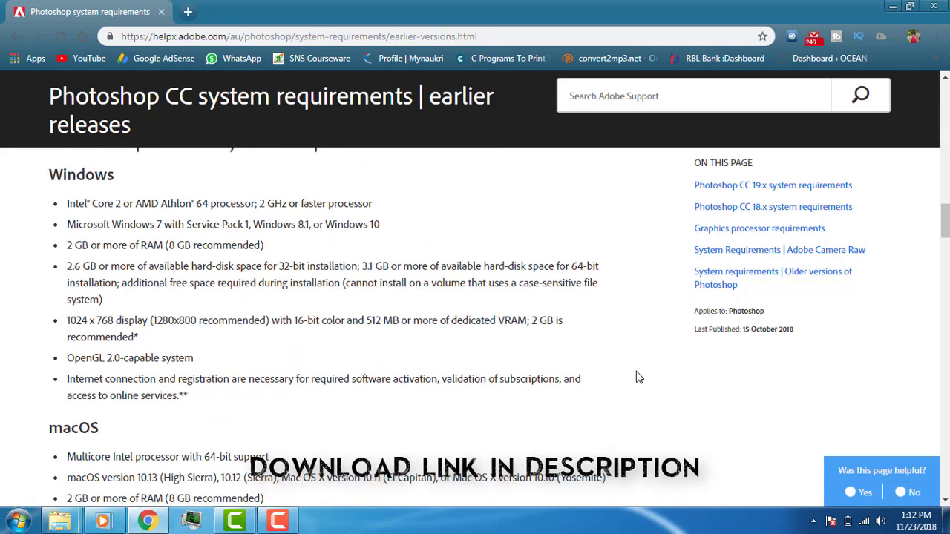
scroll(636, 379, down, 5)
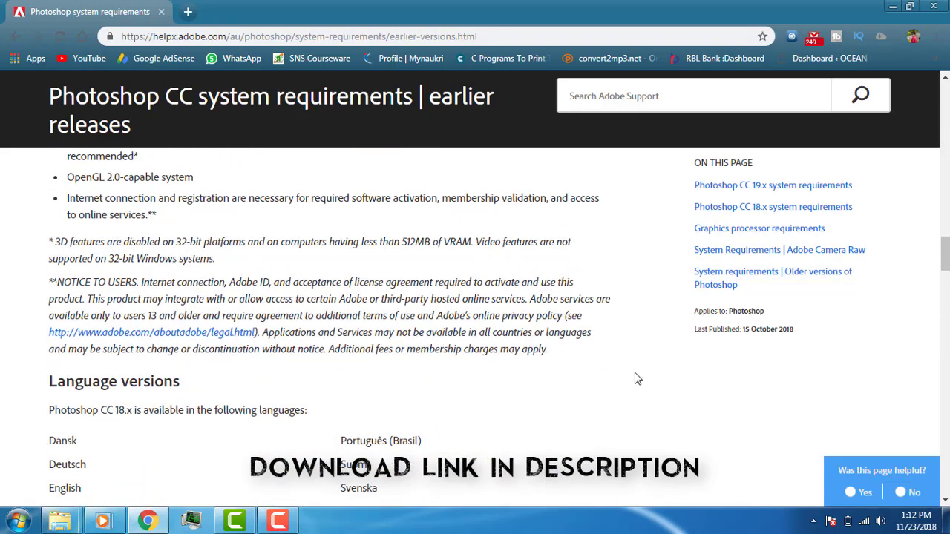
scroll(635, 378, up, 10)
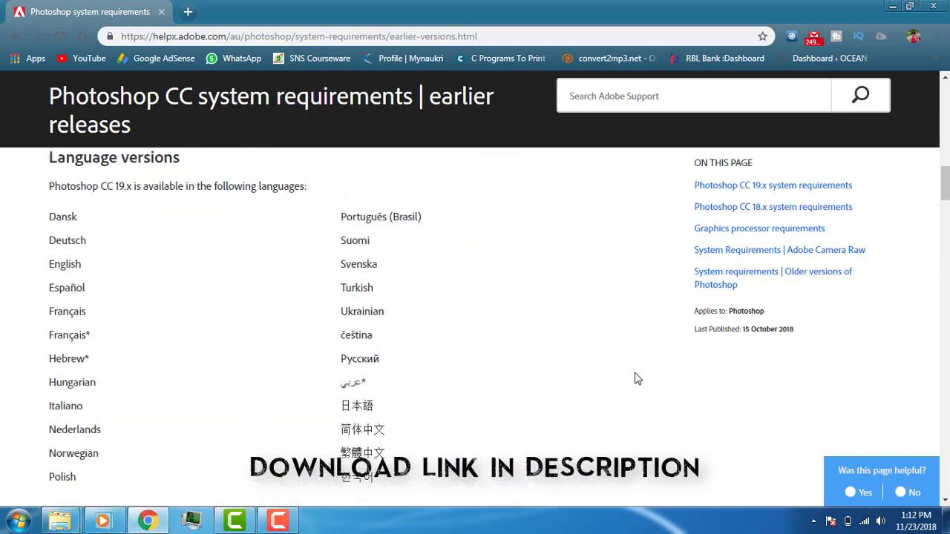
scroll(635, 378, up, 8)
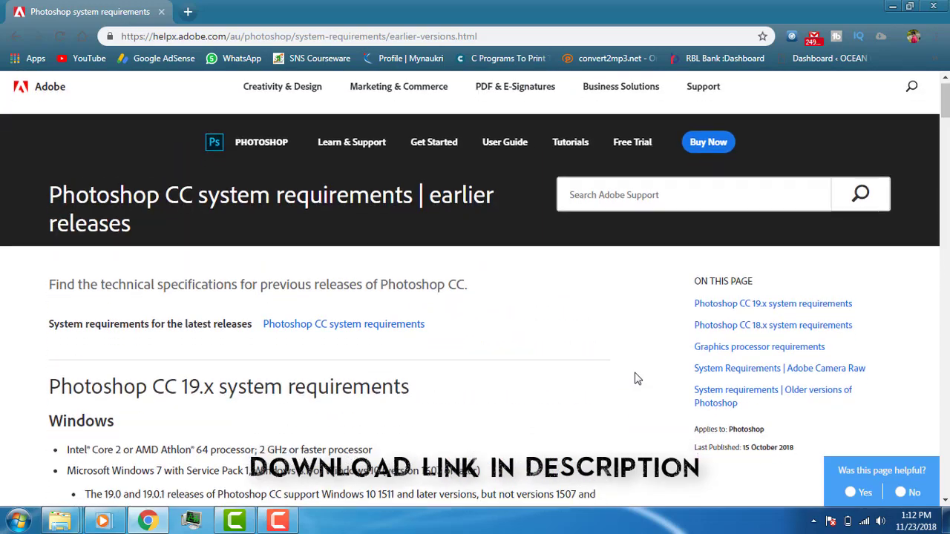
scroll(635, 378, down, 3)
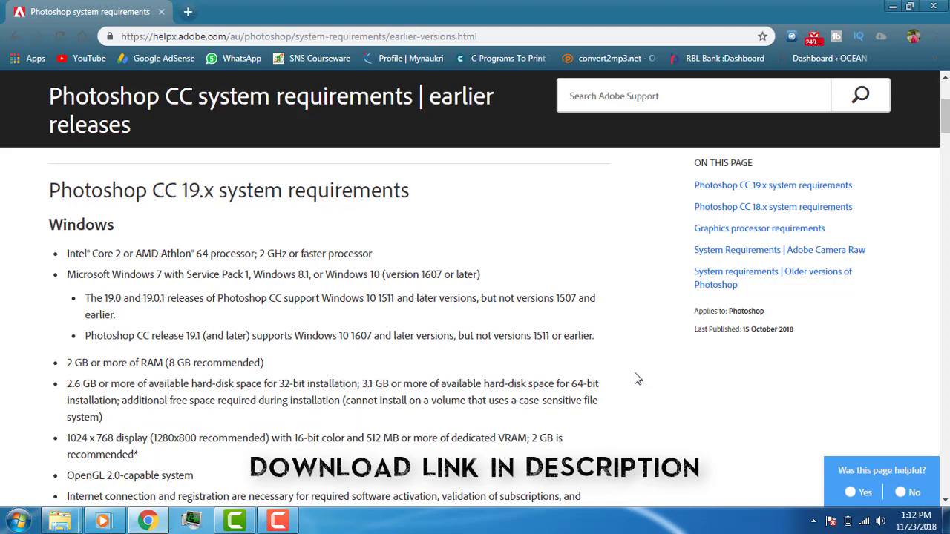
scroll(635, 378, down, 1)
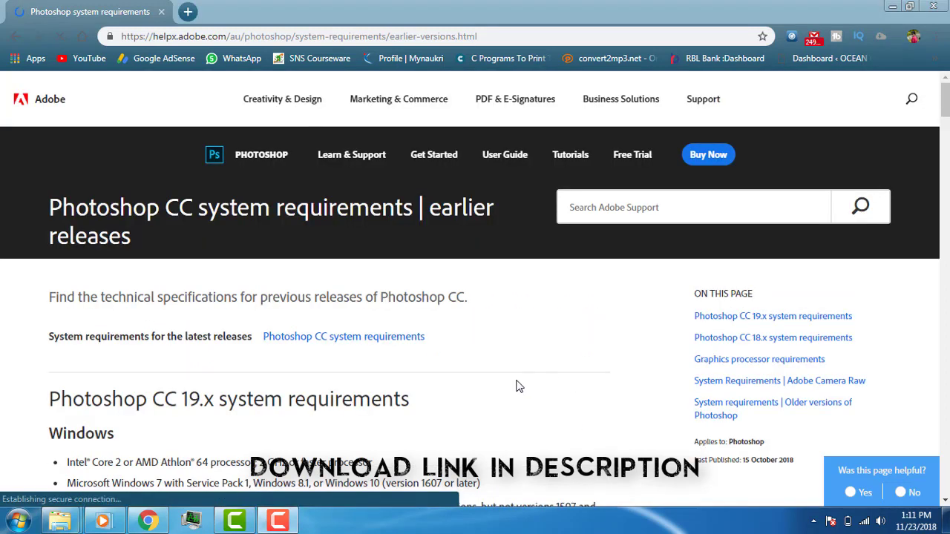
- Highlight the processor, Windows 7, 8.1 and 10, and RAM requirement lines again
scroll(549, 412, down, 3)
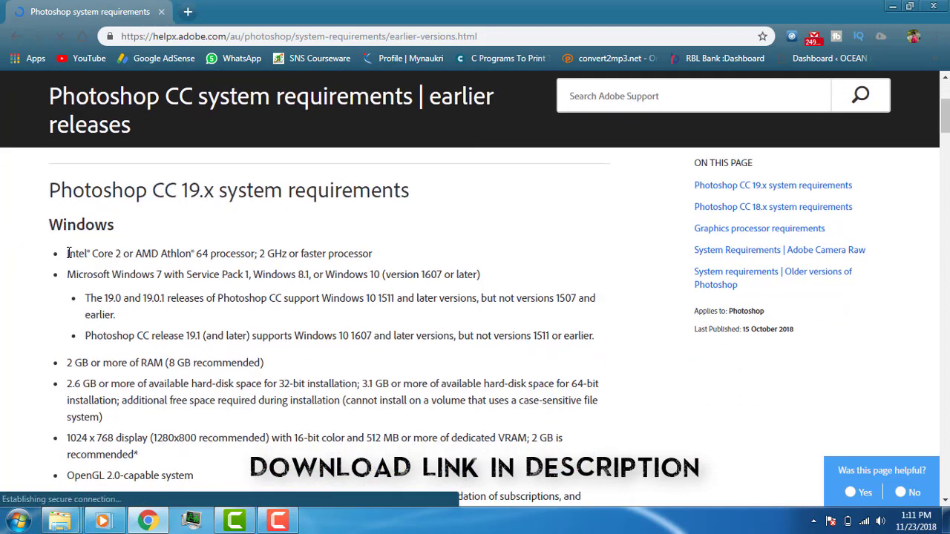
drag(67, 253, 416, 254)
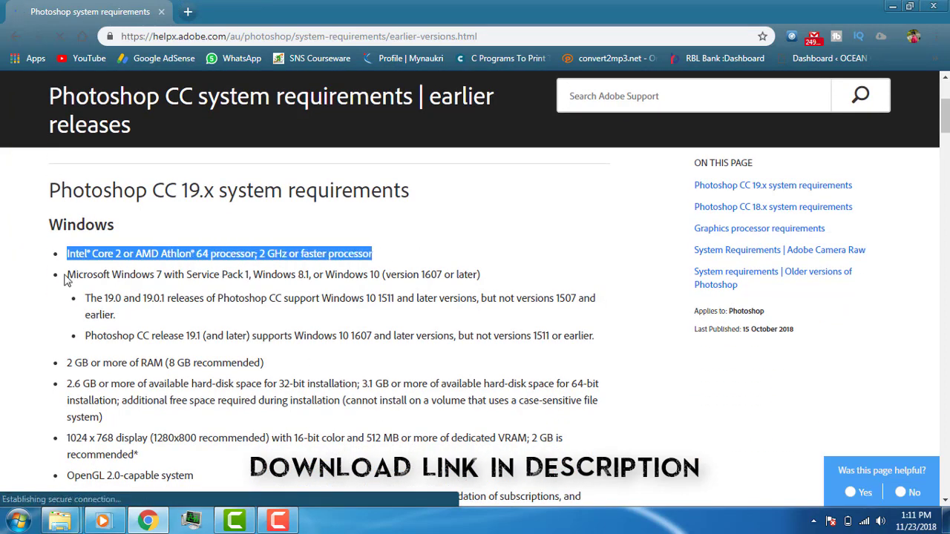
drag(67, 275, 523, 280)
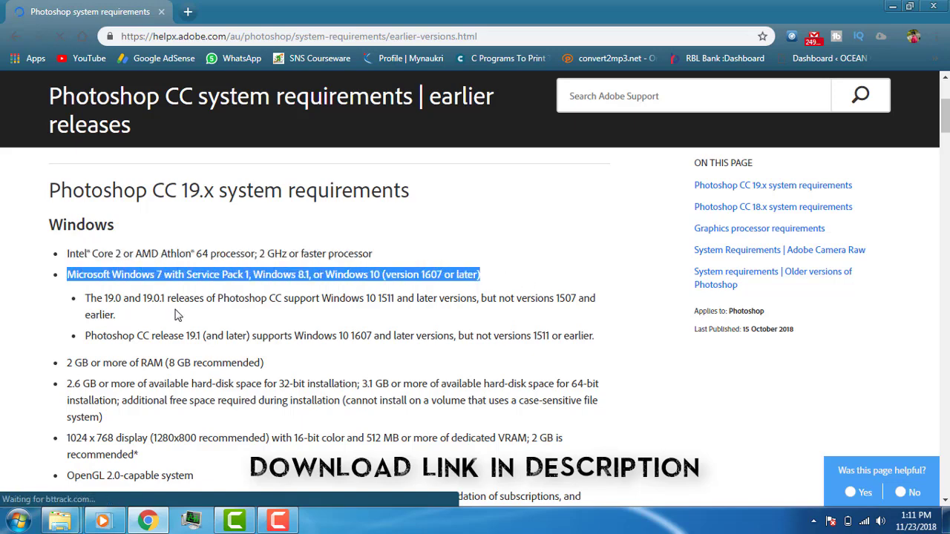
click(76, 314)
drag(65, 364, 275, 365)
- Highlight the hard-disk requirement: 2.6 GB for 32-bit, 3.1 GB for 64-bit
scroll(226, 367, down, 3)
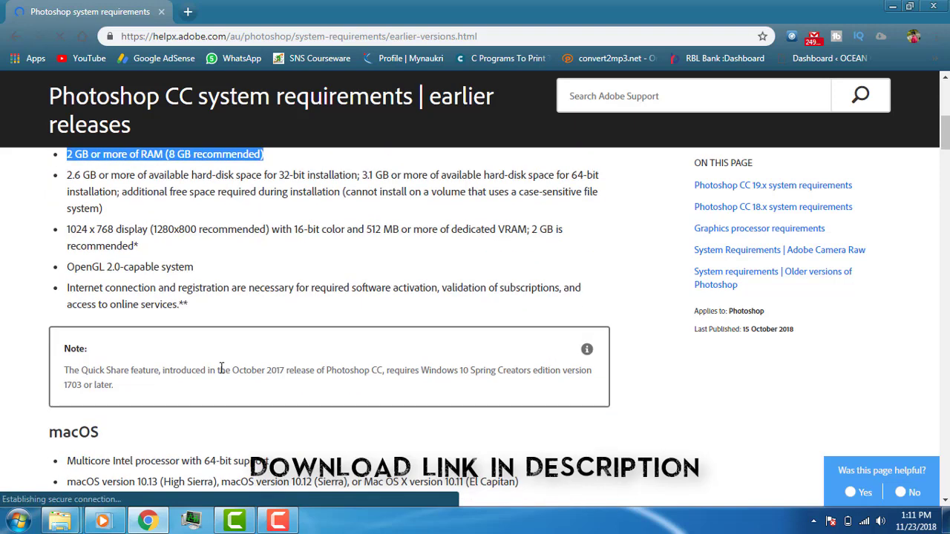
click(37, 214)
scroll(40, 230, up, 1)
scroll(45, 237, up, 1)
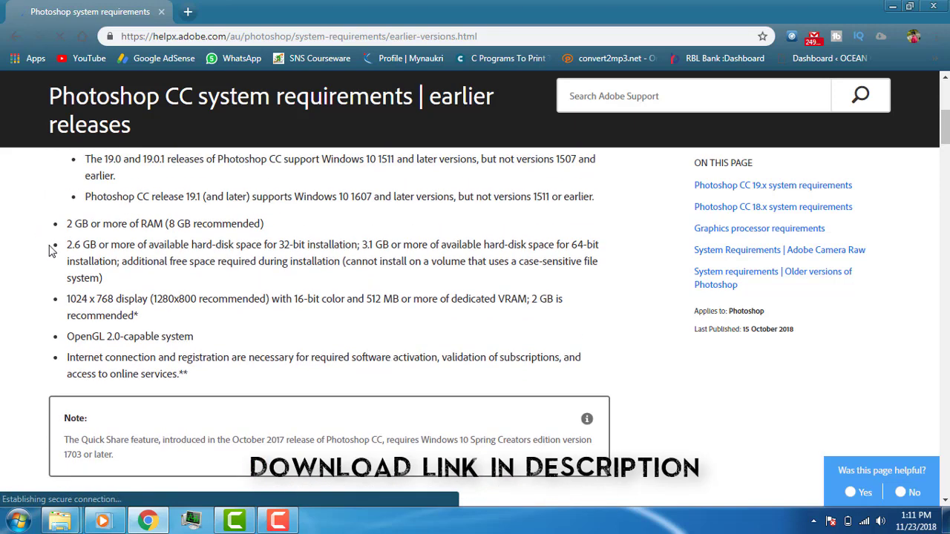
drag(68, 244, 121, 287)
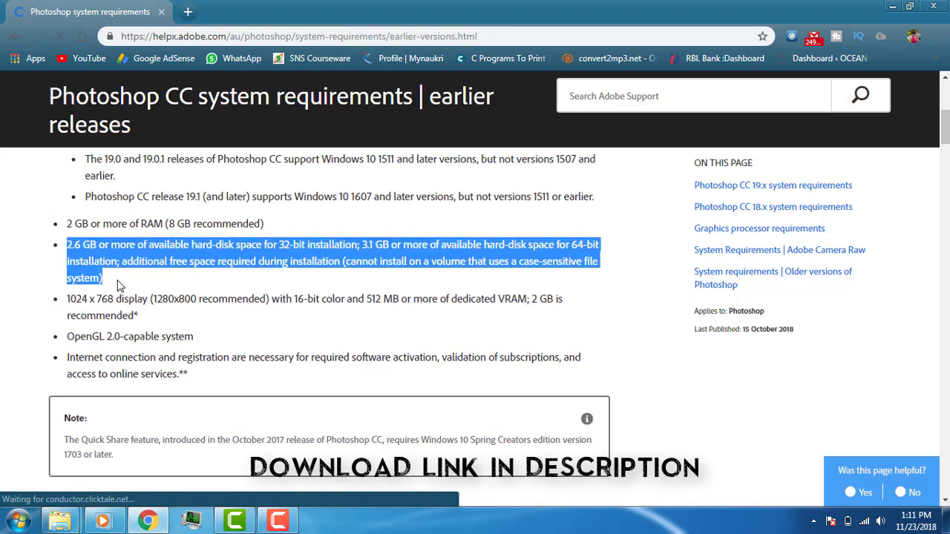
click(606, 291)
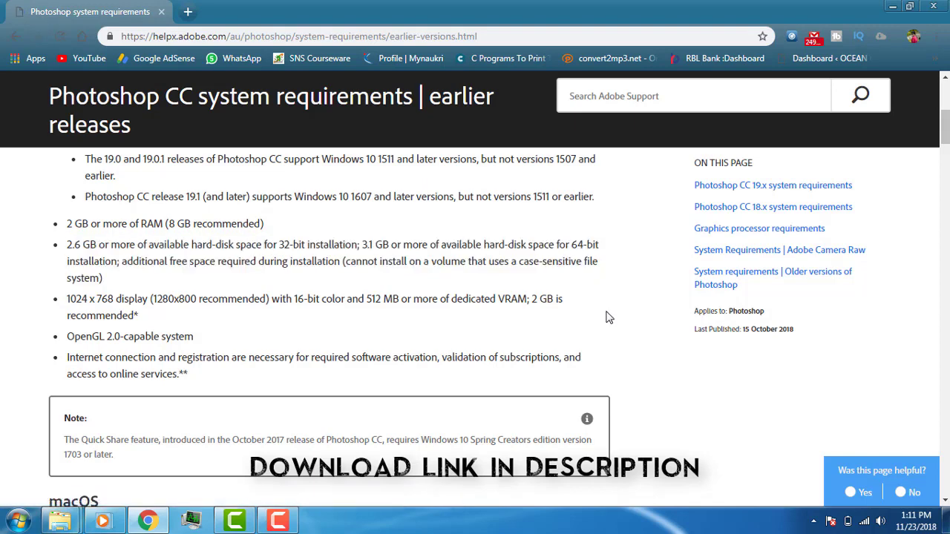
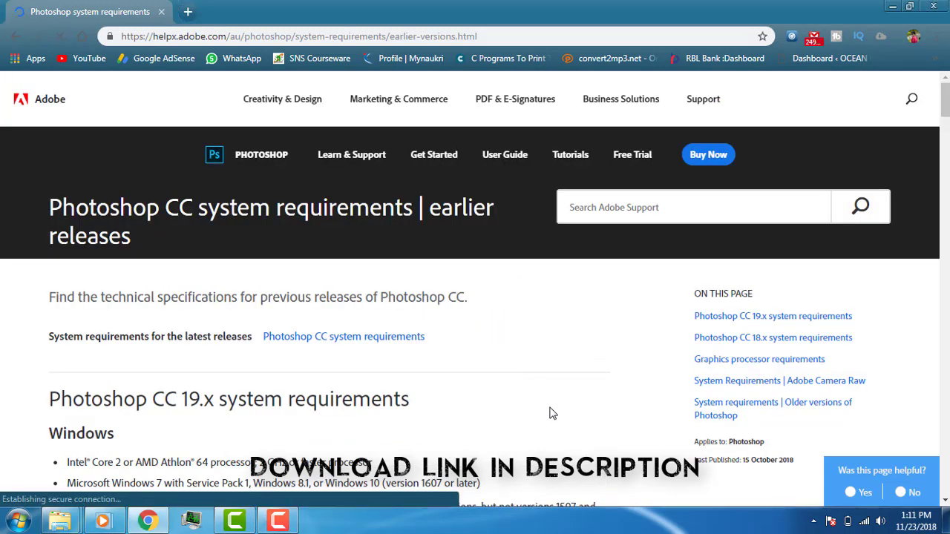
scroll(550, 408, down, 2)
scroll(550, 408, down, 1)
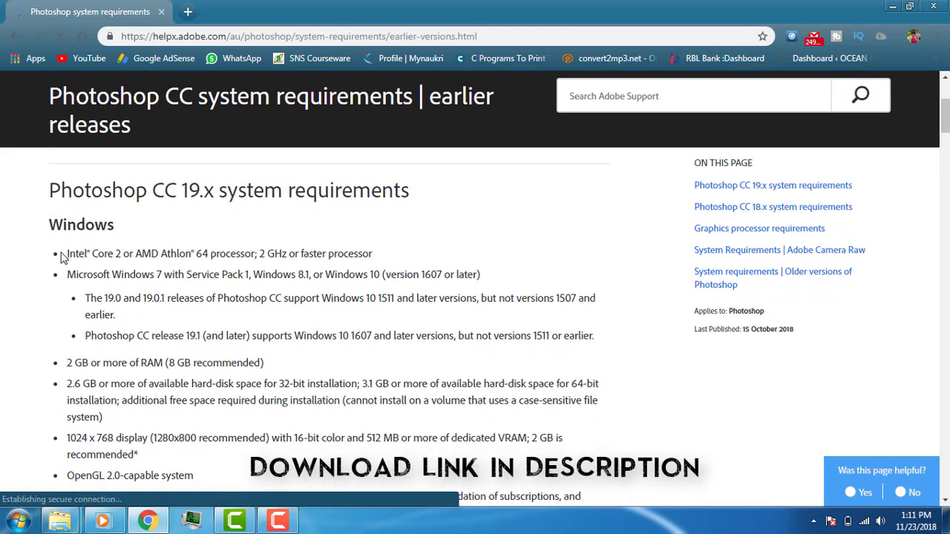
drag(69, 253, 418, 255)
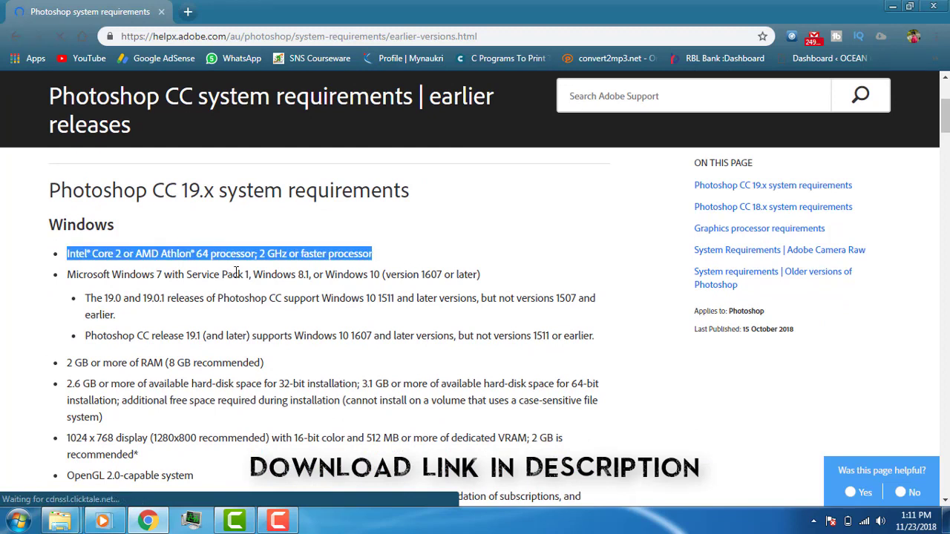
drag(69, 275, 504, 279)
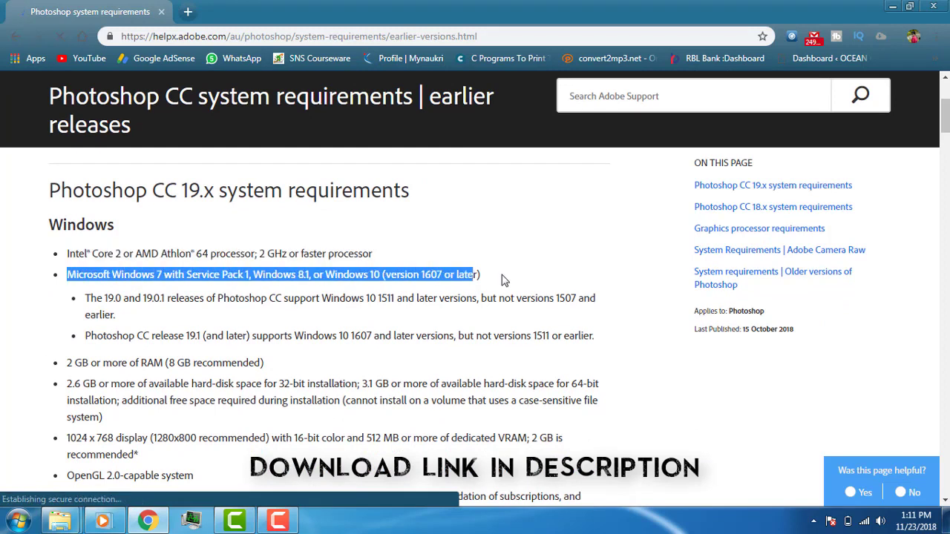
drag(67, 362, 275, 369)
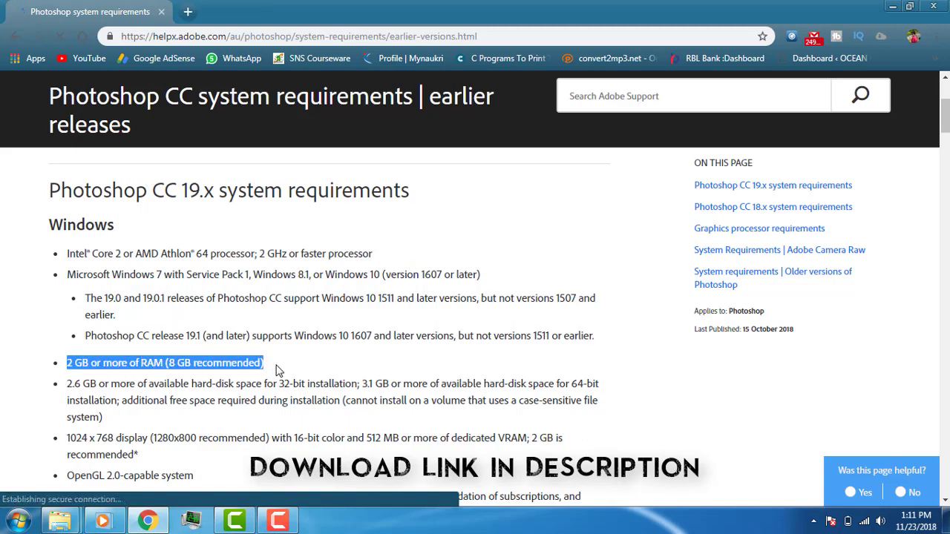
scroll(245, 367, down, 3)
click(39, 220)
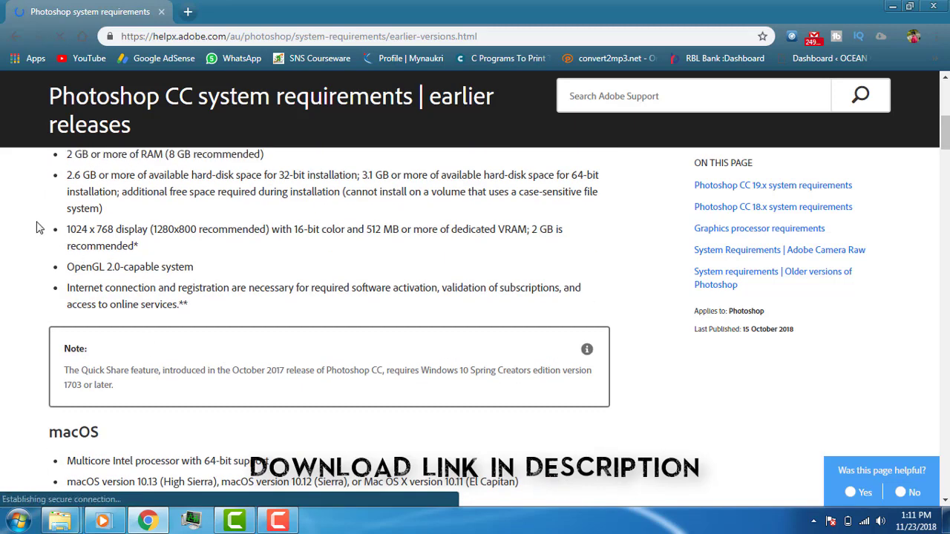
scroll(40, 250, up, 1)
drag(68, 245, 118, 285)
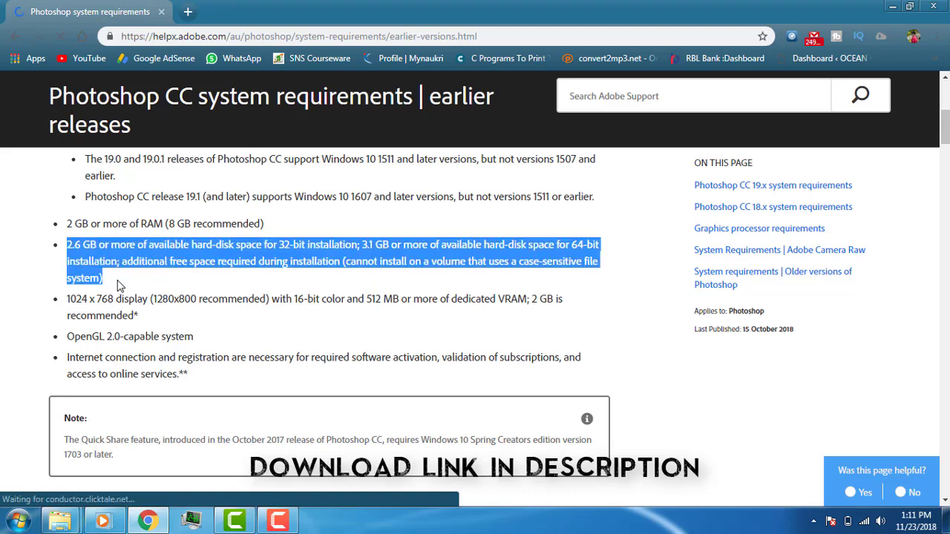
click(605, 288)
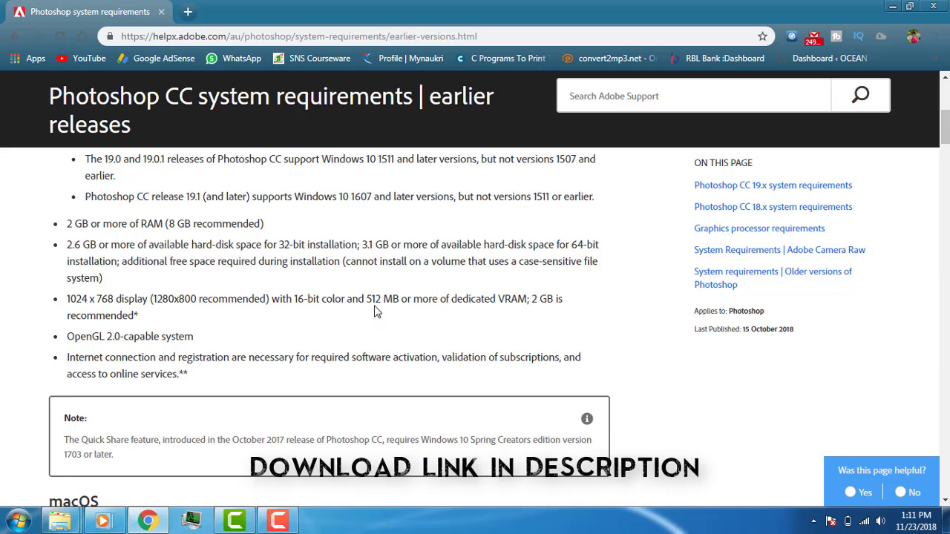
drag(396, 306, 461, 316)
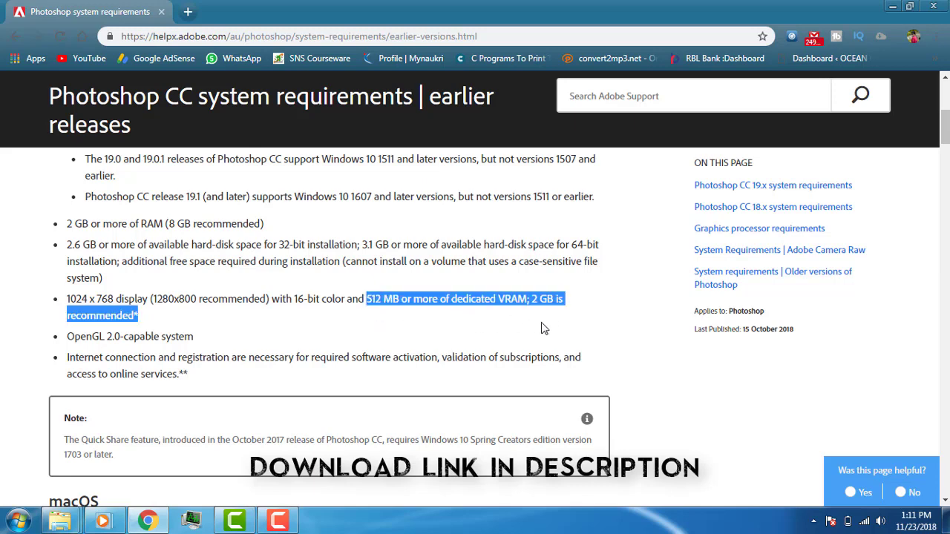
click(614, 328)
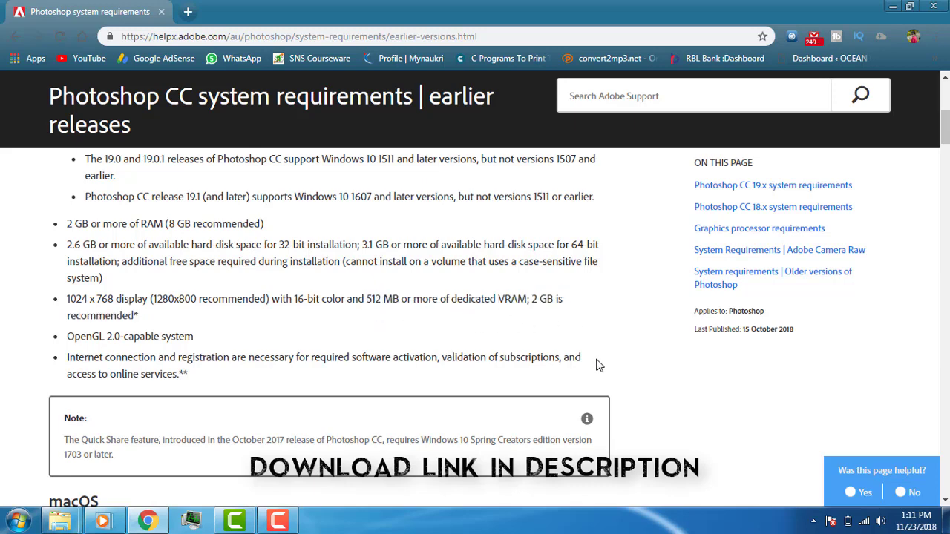
scroll(599, 365, up, 4)
scroll(569, 386, up, 1)
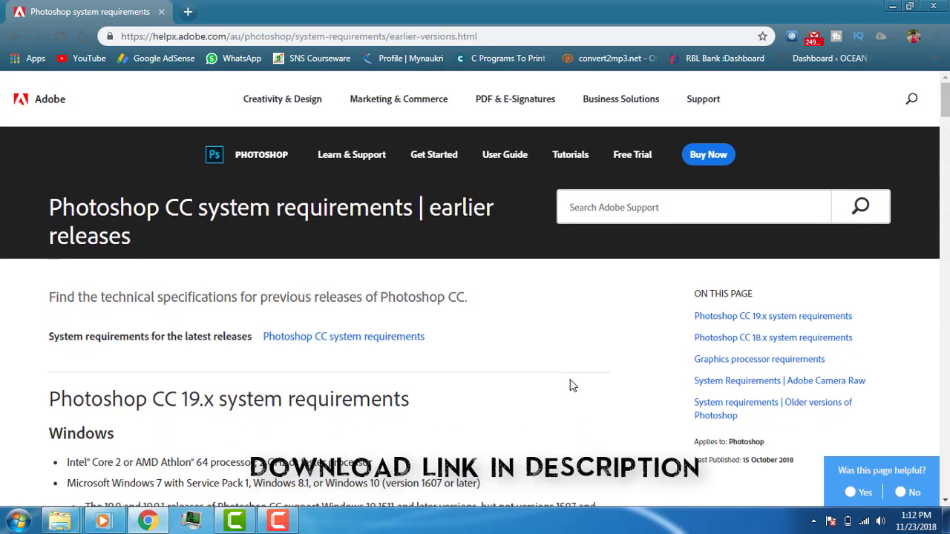
scroll(571, 385, down, 6)
scroll(644, 361, down, 10)
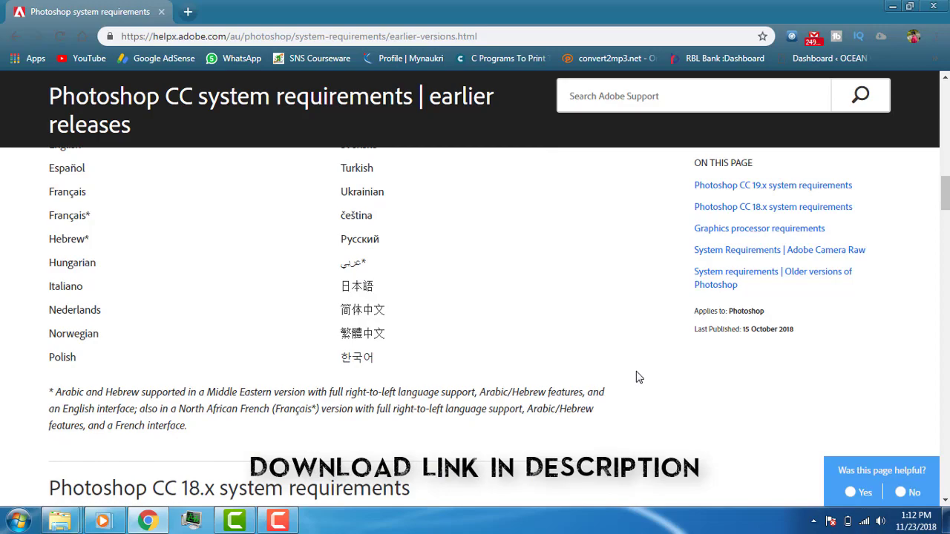
scroll(636, 377, down, 5)
scroll(638, 377, down, 6)
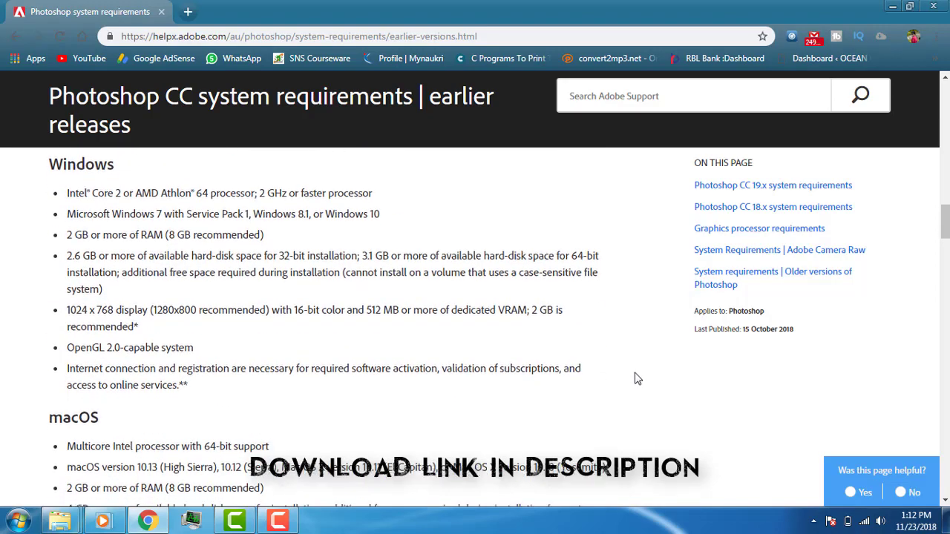
scroll(636, 379, up, 15)
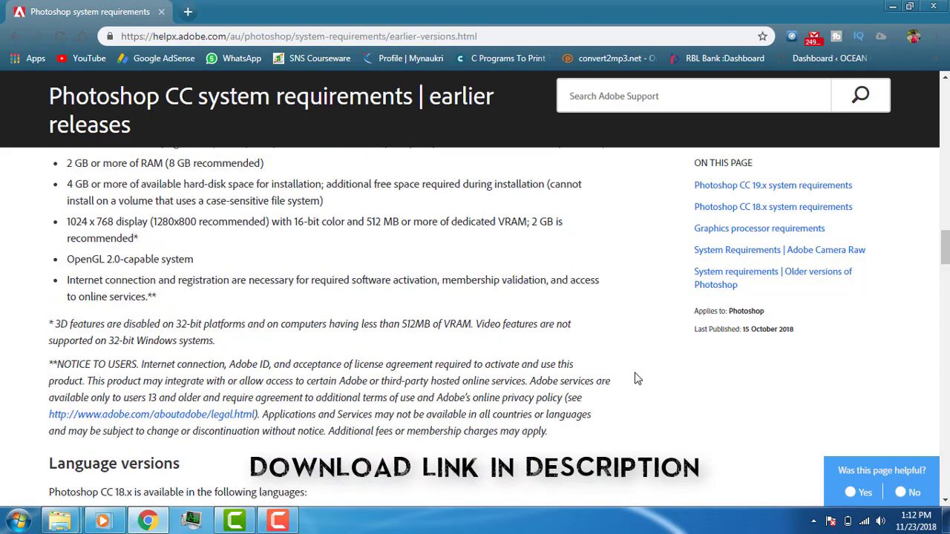
scroll(636, 378, up, 10)
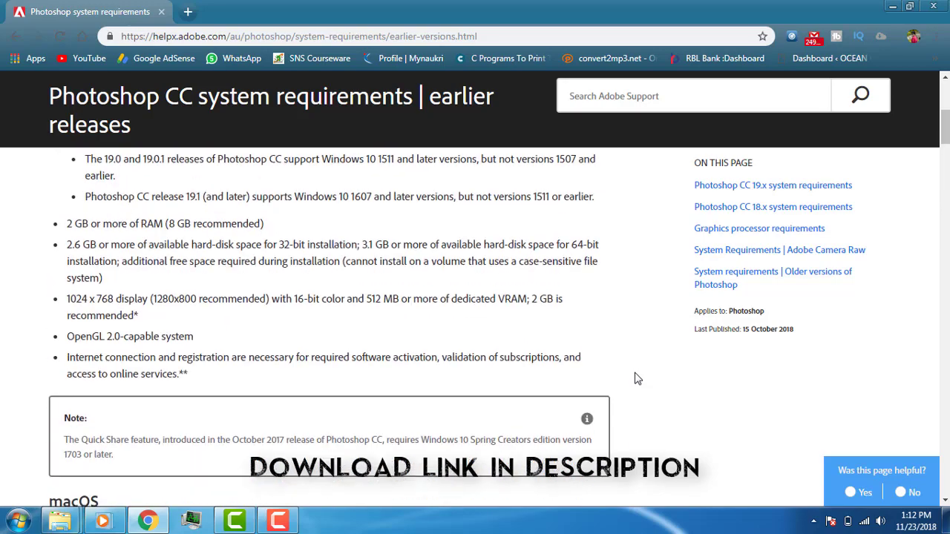
scroll(636, 379, down, 3)
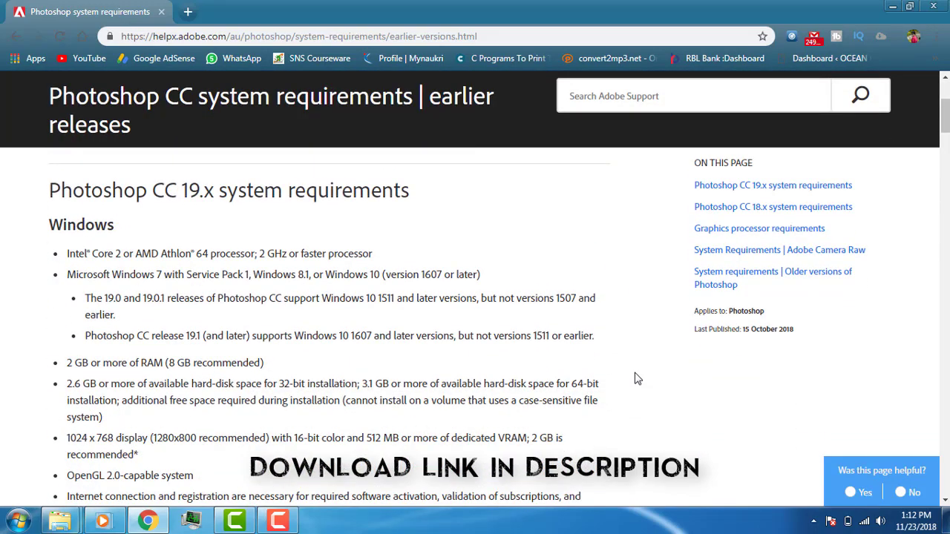
scroll(636, 379, down, 1)
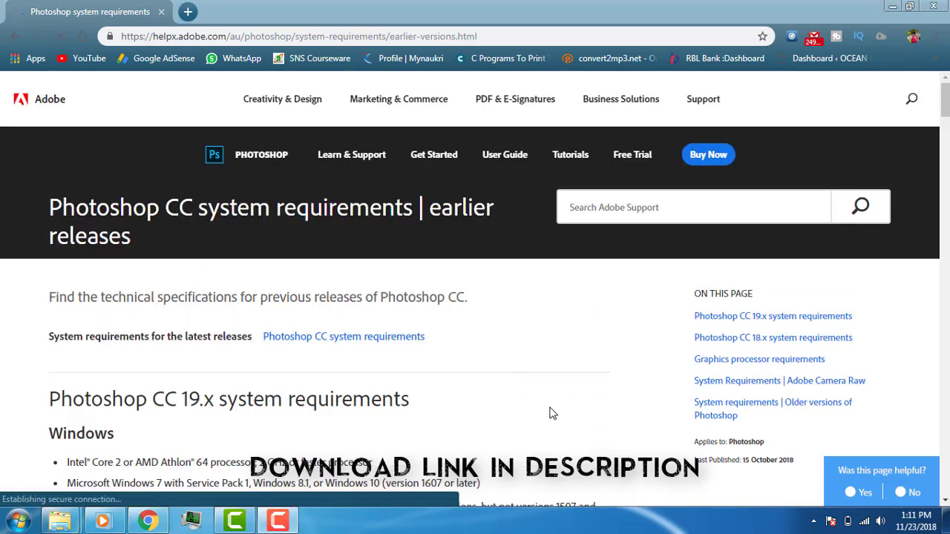
- Highlight the 19.x processor, Windows version and 2 GB RAM requirement lines
scroll(549, 409, down, 3)
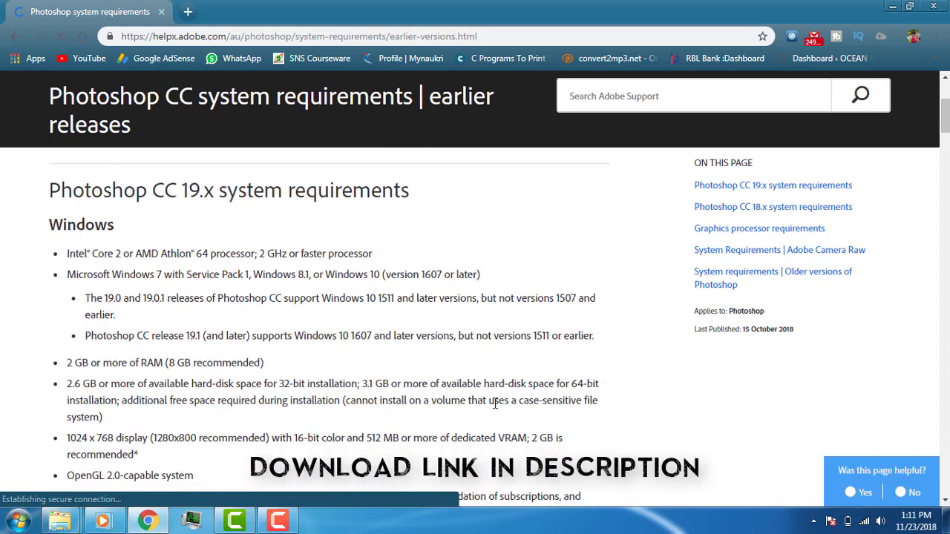
drag(68, 253, 196, 254)
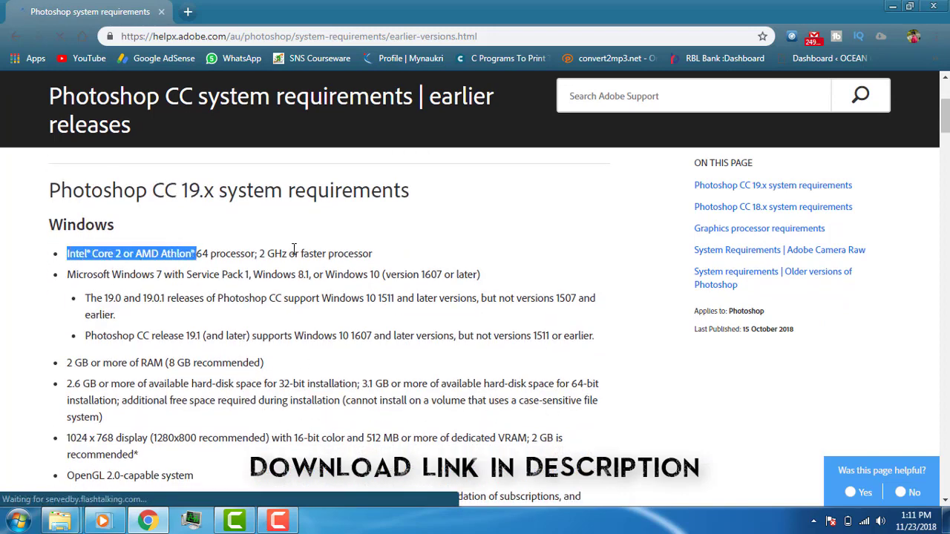
drag(294, 248, 416, 252)
drag(68, 274, 527, 279)
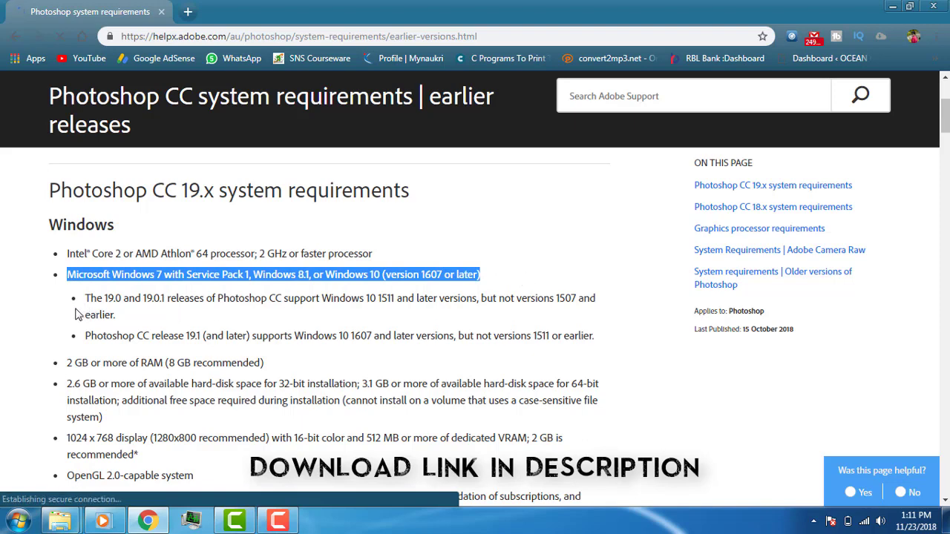
drag(70, 362, 282, 366)
- Highlight the 2.6 GB hard-disk space and 512 MB dedicated VRAM requirements
scroll(35, 219, down, 3)
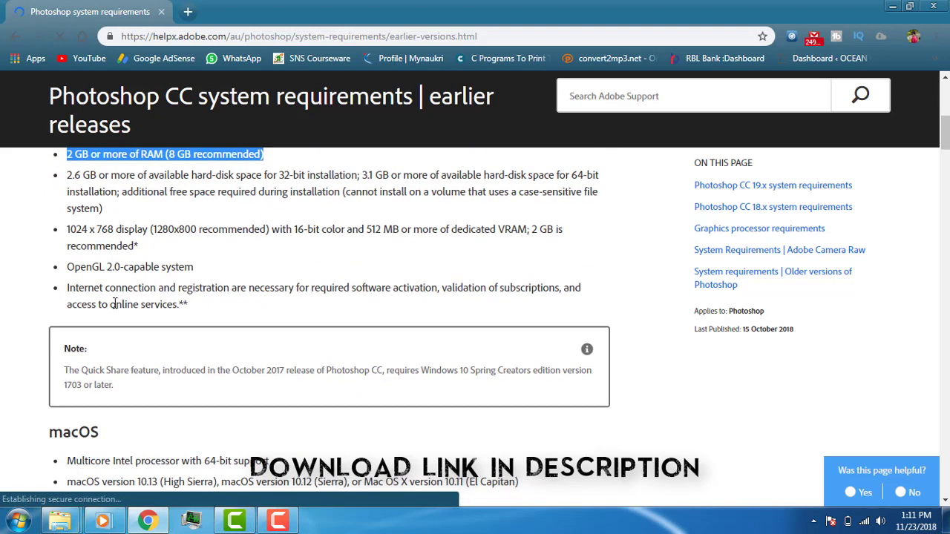
click(36, 219)
scroll(36, 219, up, 1)
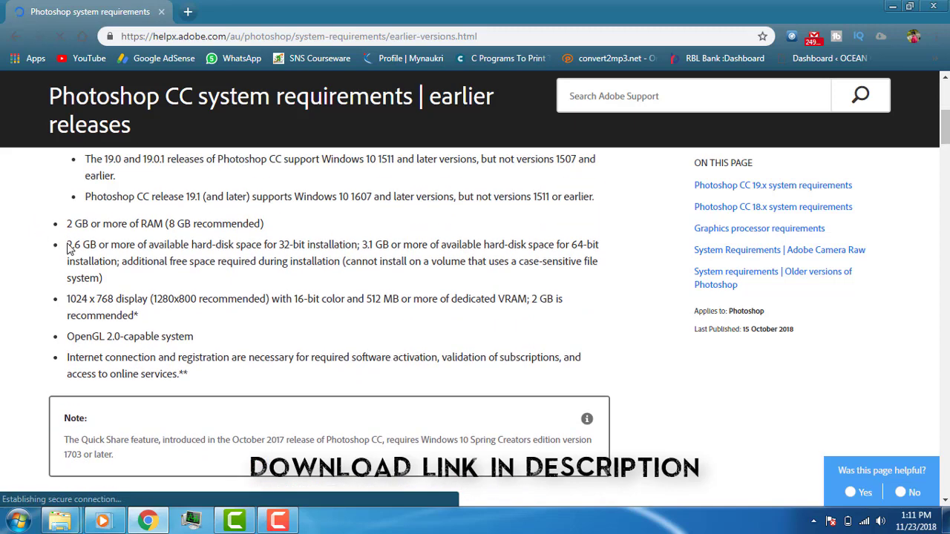
drag(69, 244, 119, 287)
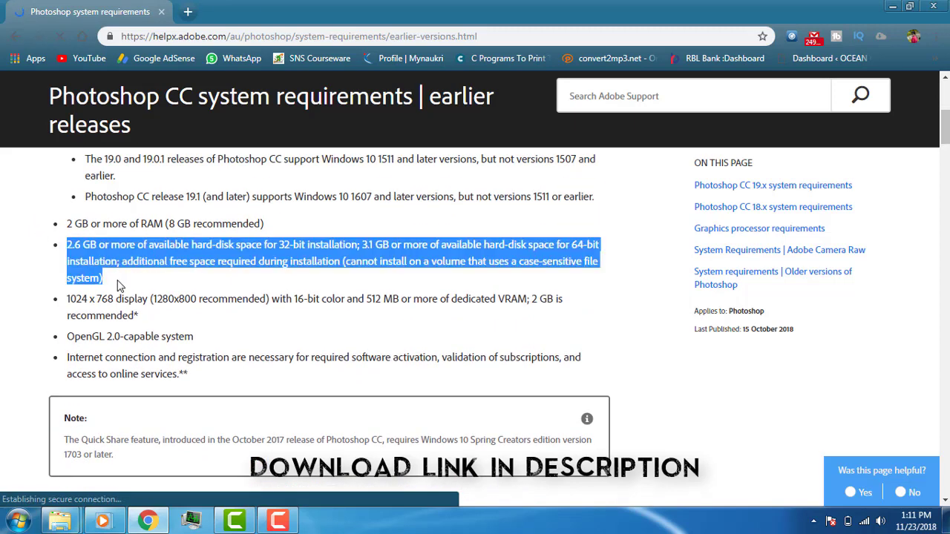
click(605, 289)
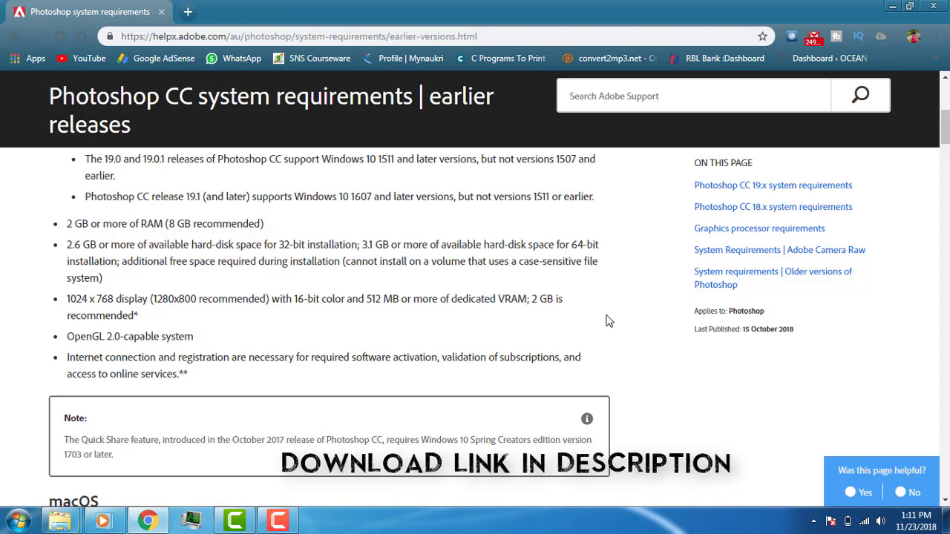
drag(369, 299, 452, 315)
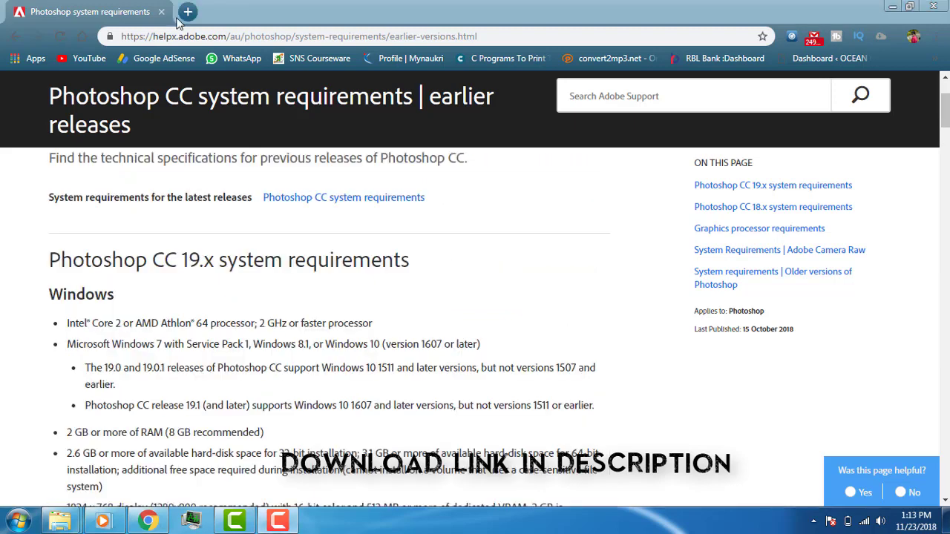
- Load the copied stfly.press shortened download link in a new tab
click(187, 12)
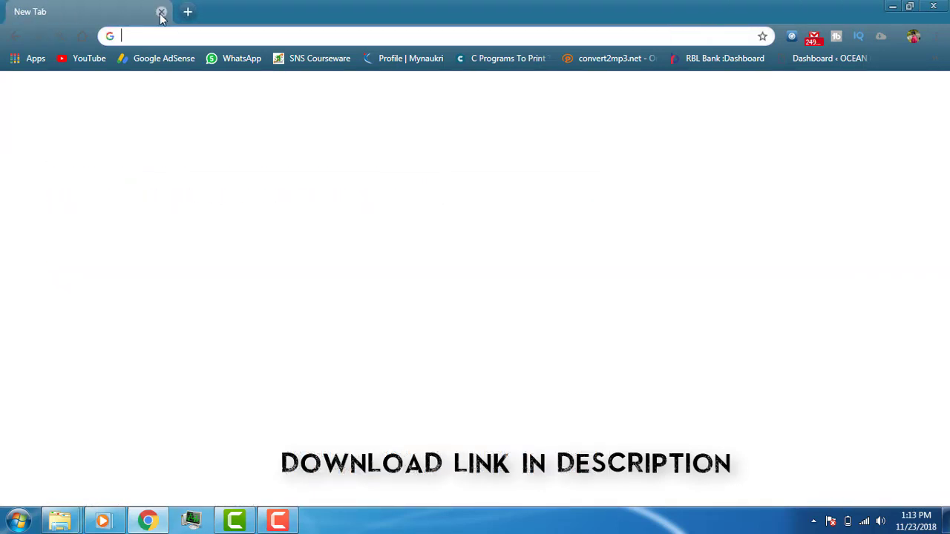
text(http://stfly.press/yswR6eGu)
key(Return)
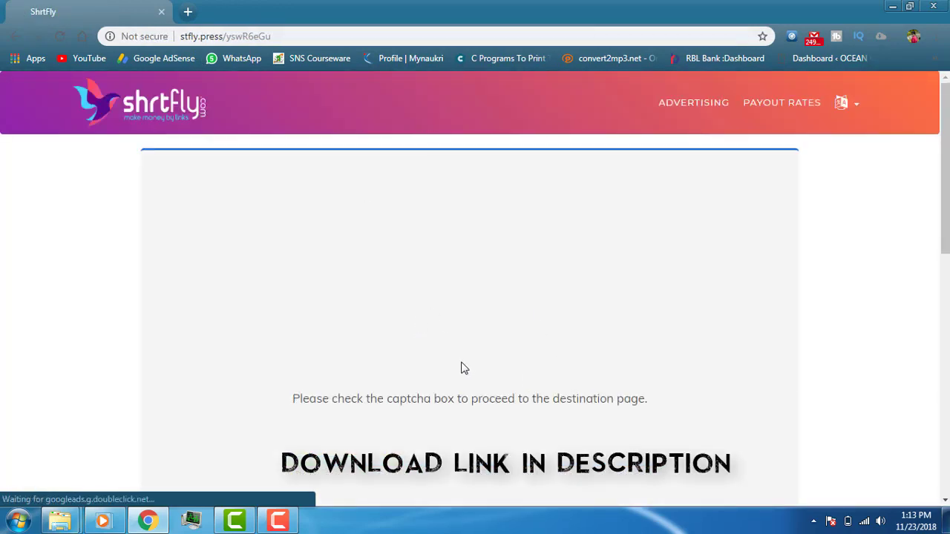
- Tick the 'I'm not a robot' captcha and continue to the countdown page
scroll(421, 376, down, 4)
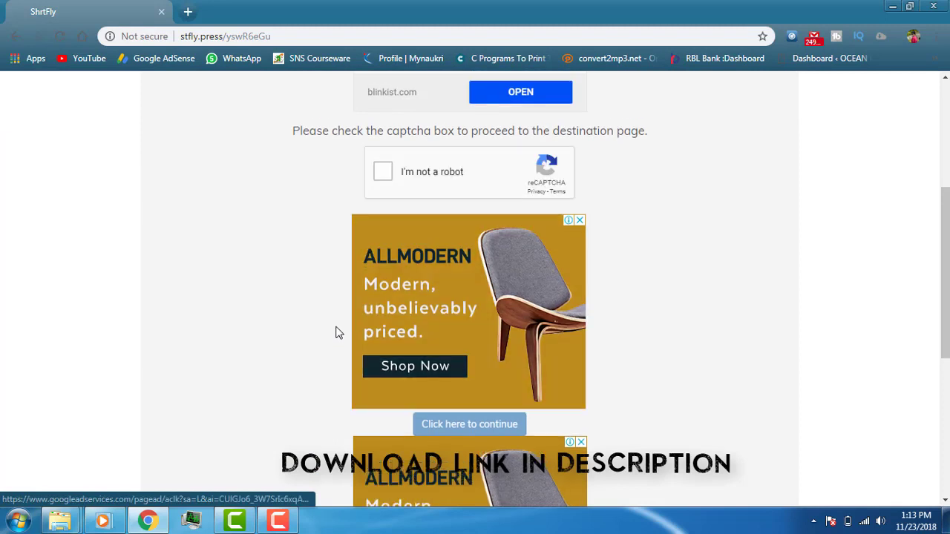
scroll(407, 315, up, 2)
click(383, 301)
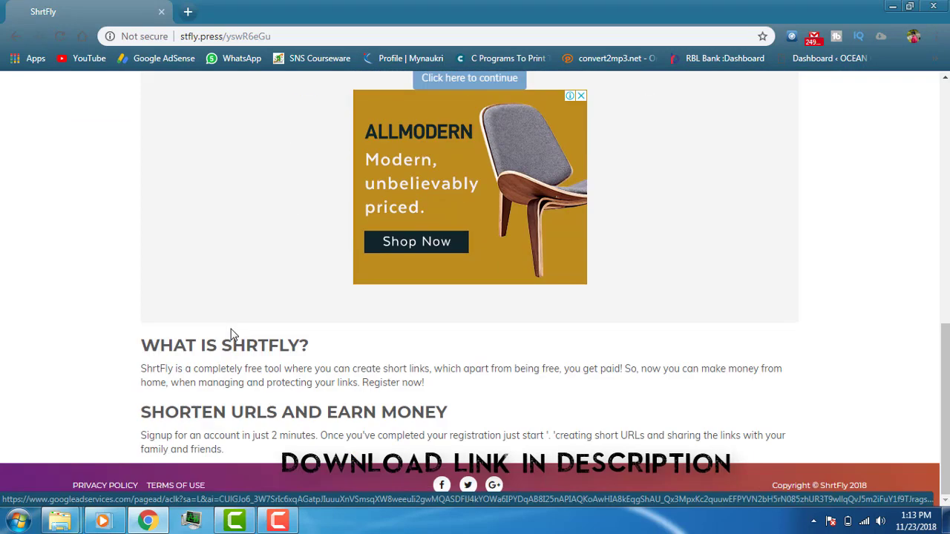
scroll(446, 386, down, 4)
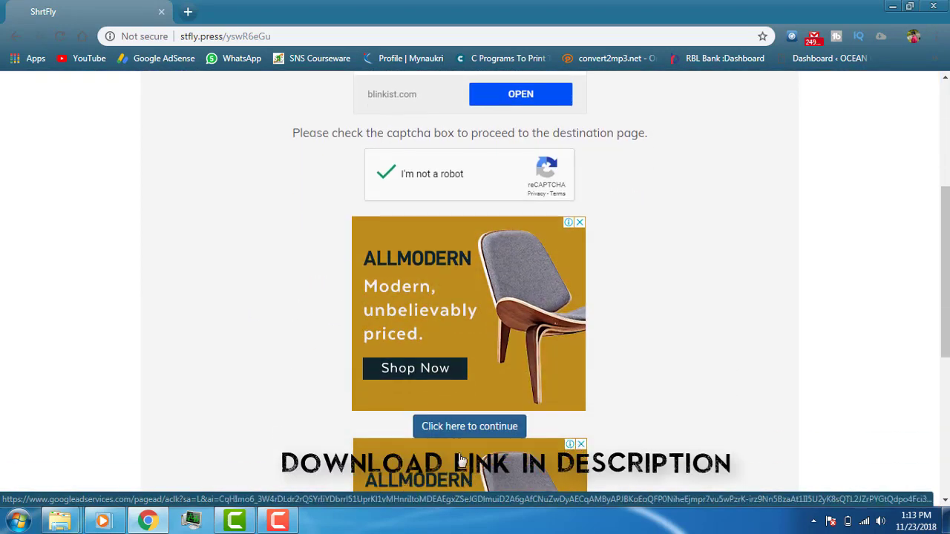
click(455, 407)
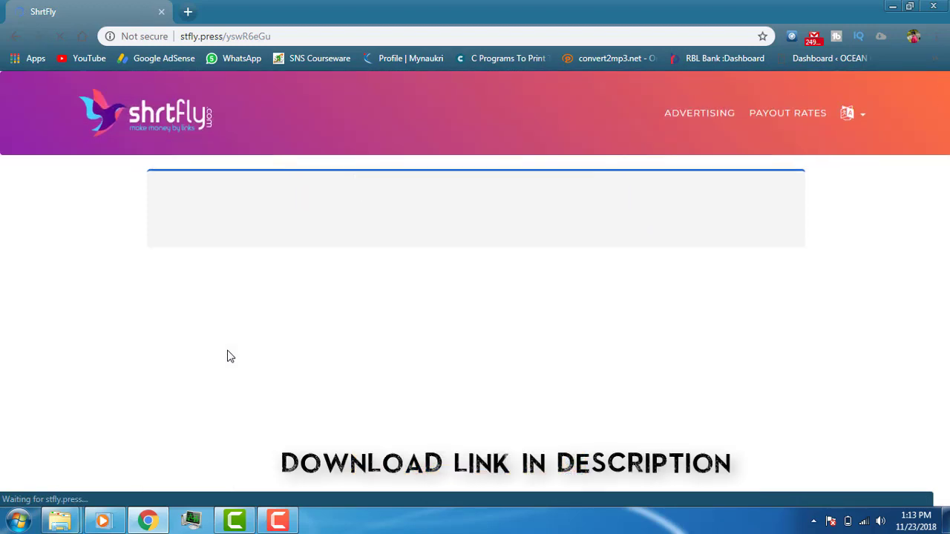
scroll(471, 399, down, 1)
- Wait for the 10-second countdown to finish, then follow the green Get Link button
scroll(471, 399, down, 2)
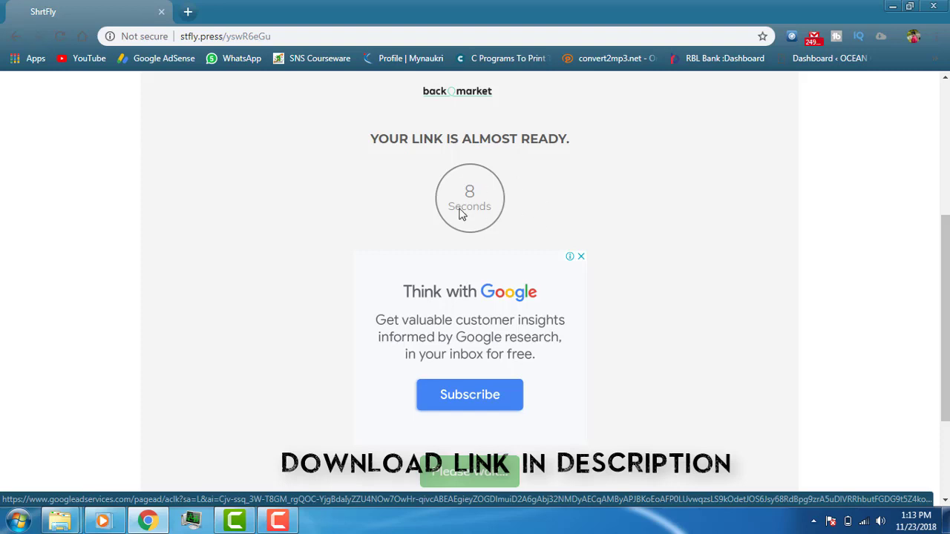
scroll(312, 239, down, 1)
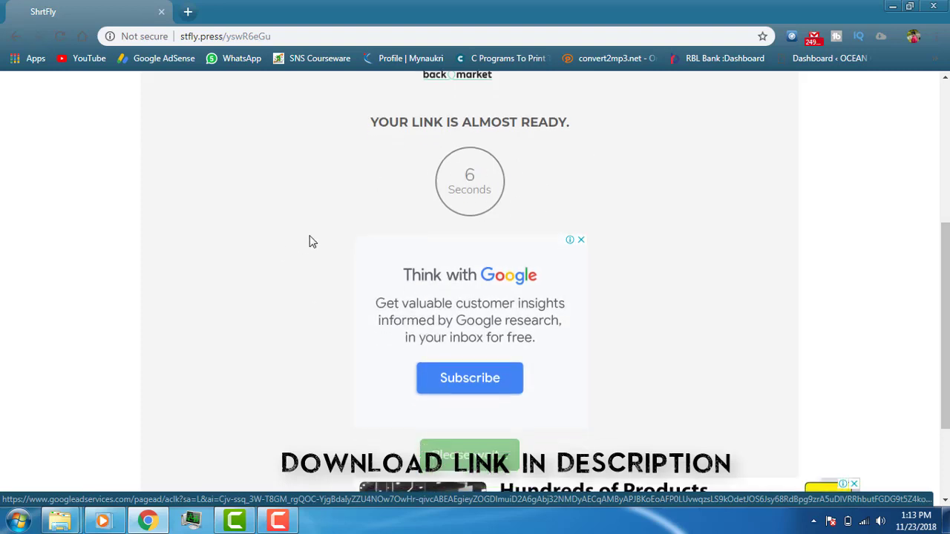
scroll(294, 319, up, 2)
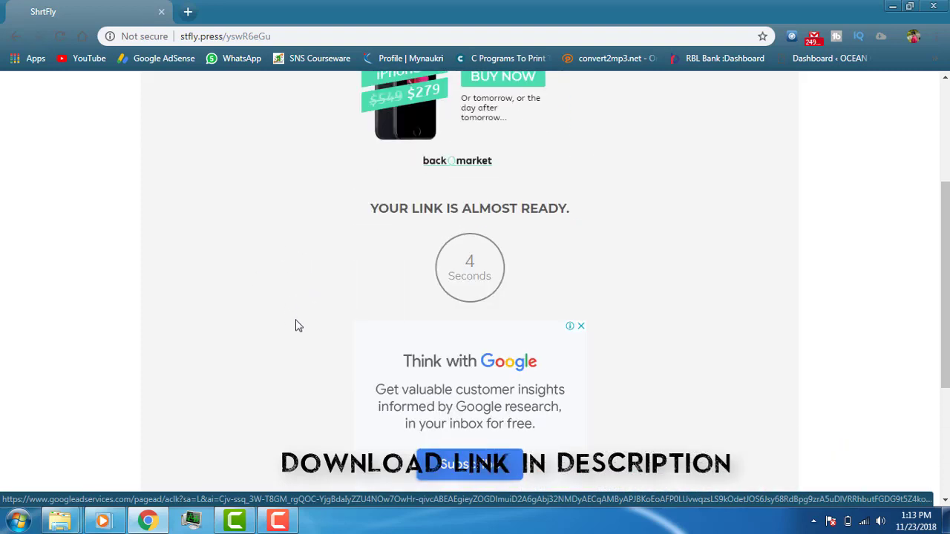
scroll(345, 373, down, 2)
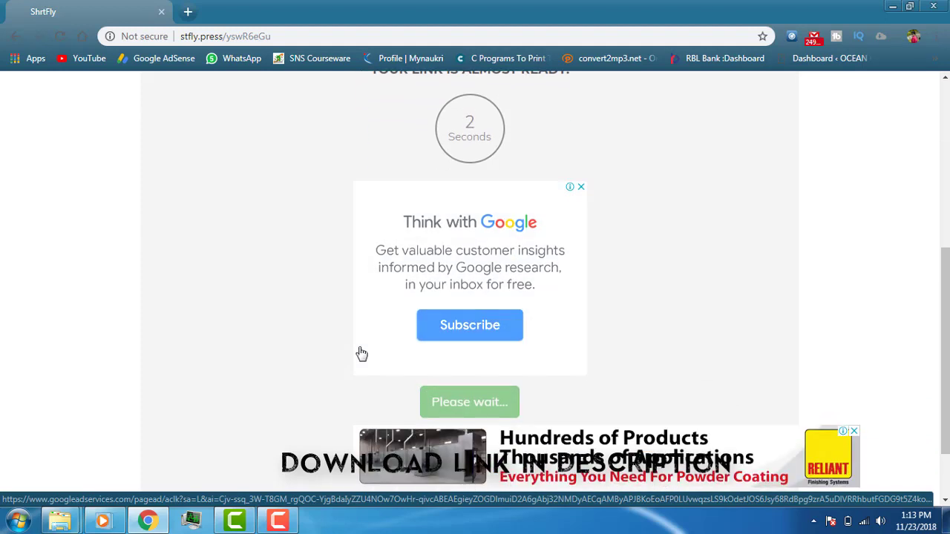
scroll(362, 354, up, 2)
scroll(361, 354, down, 2)
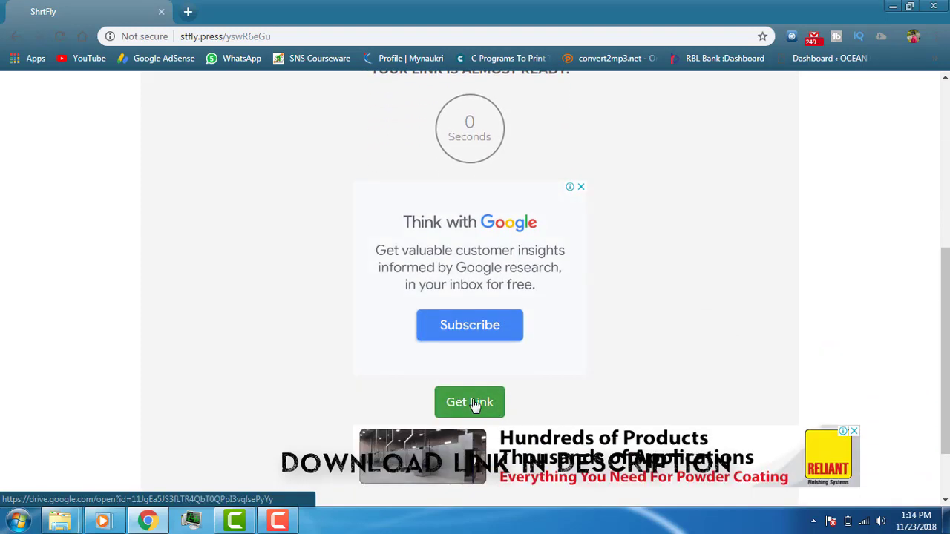
click(474, 405)
- Refresh the Adobe Photoshop CC 2015 folder and launch Photoshop CC Installer
key(F9)
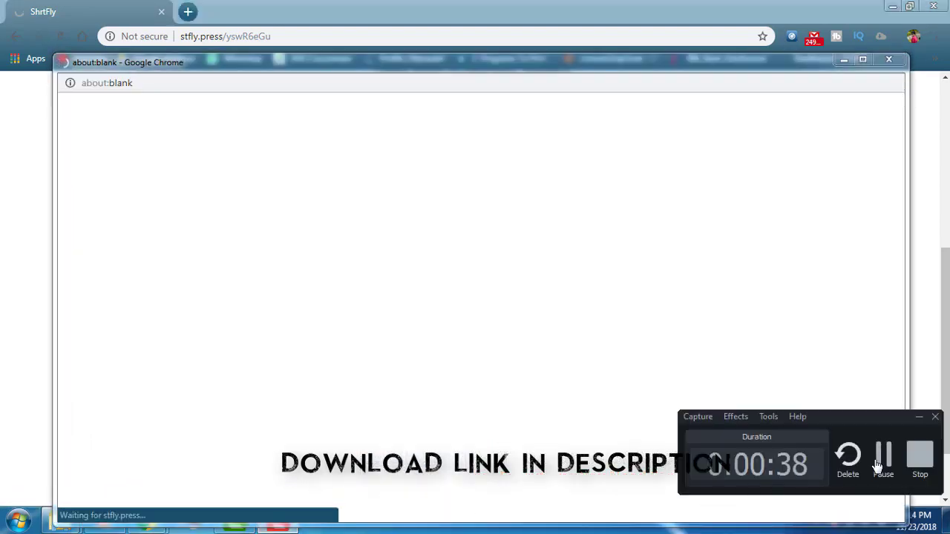
key(F9)
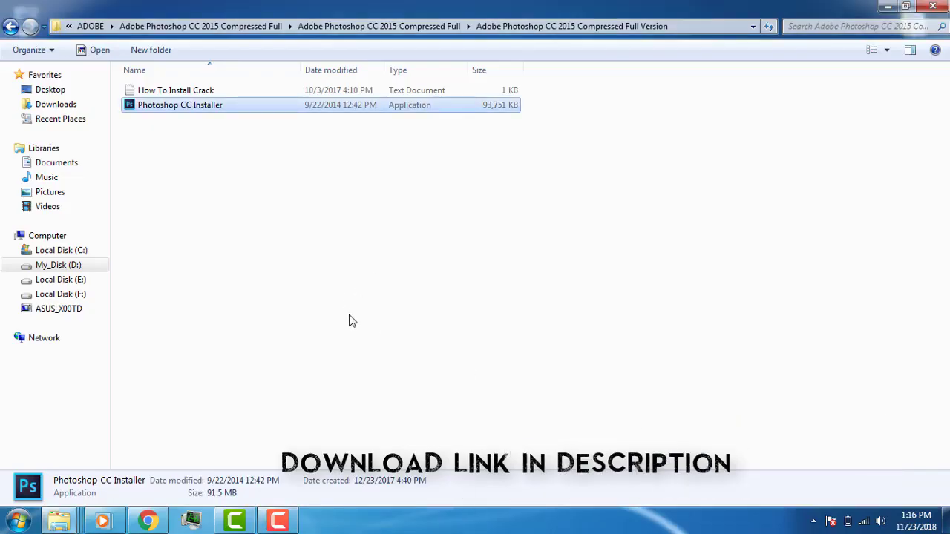
right_click(333, 264)
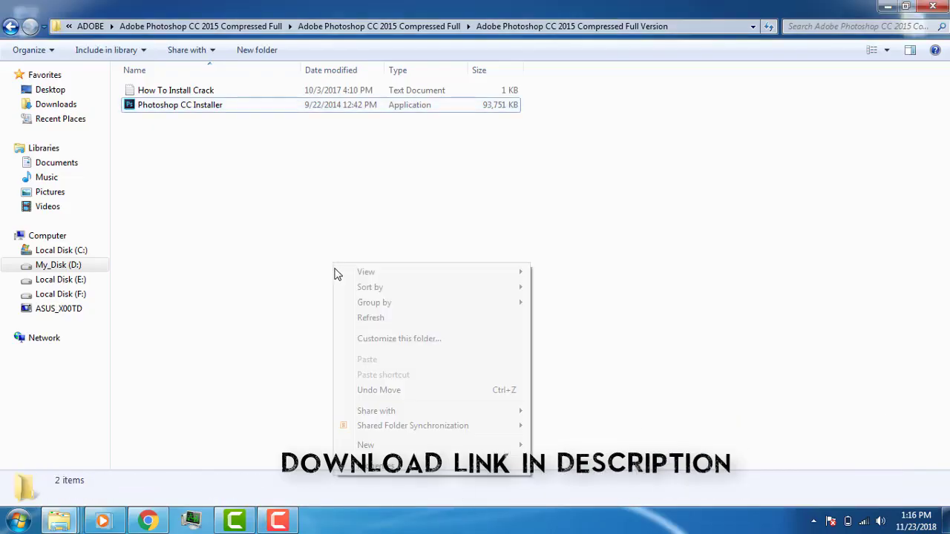
click(371, 317)
right_click(304, 264)
click(340, 318)
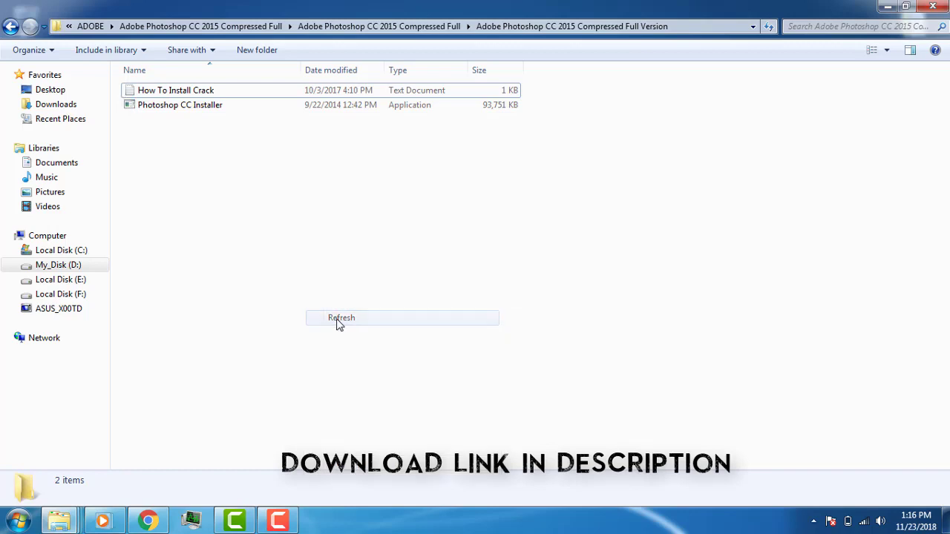
click(178, 106)
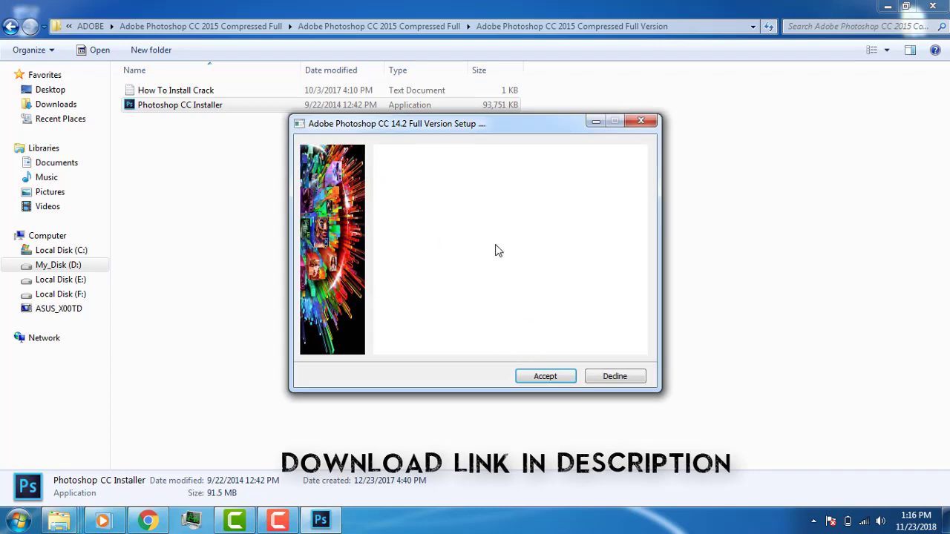
- Accept the licence and install Photoshop CC 14.2 to the default Program Files (x86) Adobe folder
click(544, 373)
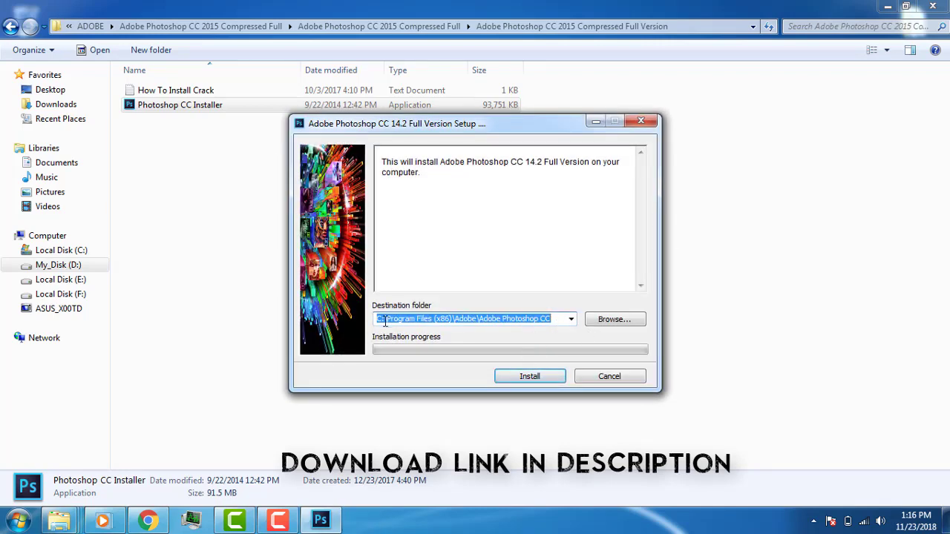
click(557, 379)
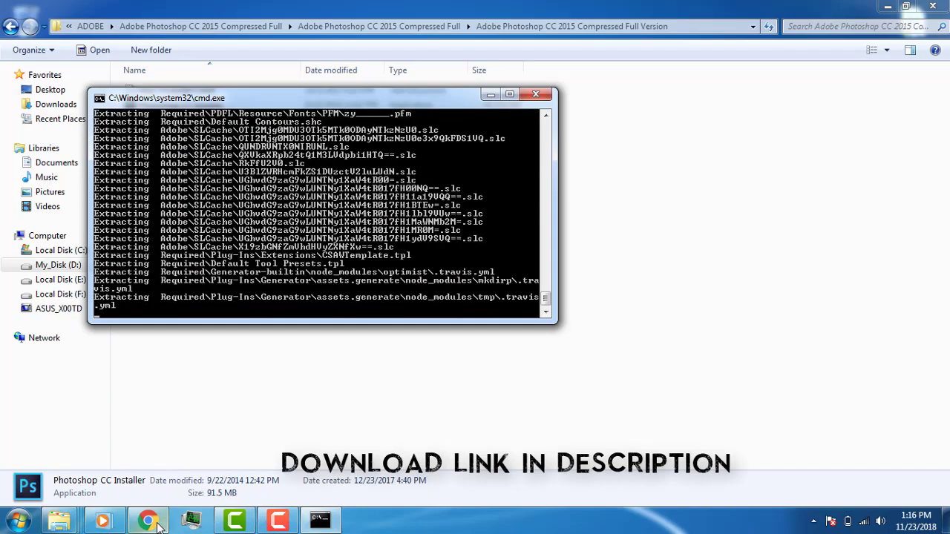
- Bring the cmd.exe extraction window forward and let it finish unpacking data.uha
mouse_move(101, 523)
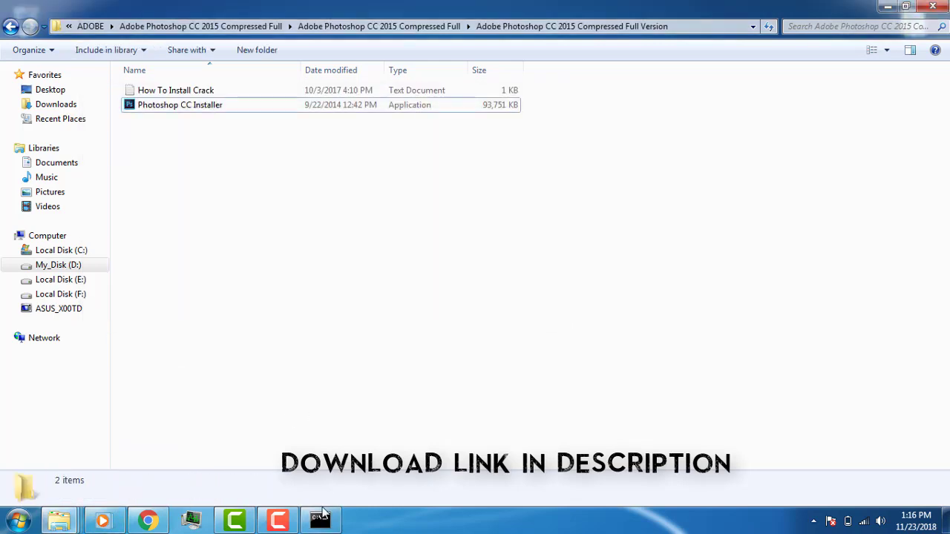
click(320, 519)
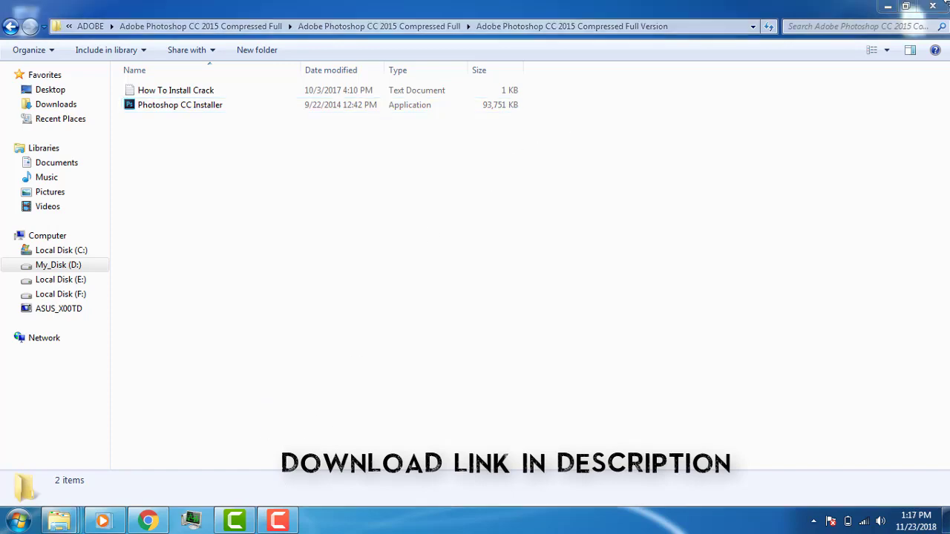
- Close the installer folder and refresh the desktop icons
click(933, 6)
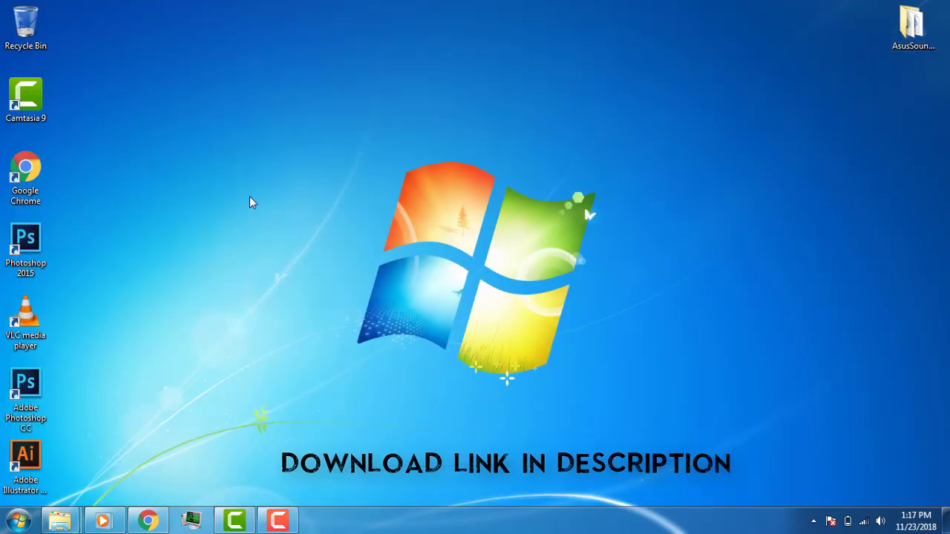
right_click(250, 201)
click(311, 237)
right_click(248, 214)
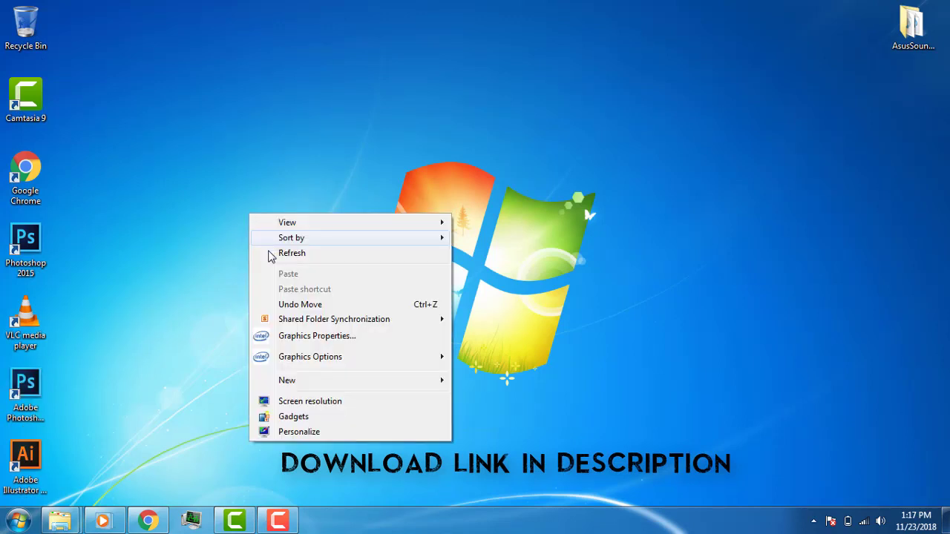
click(269, 254)
right_click(214, 215)
click(256, 254)
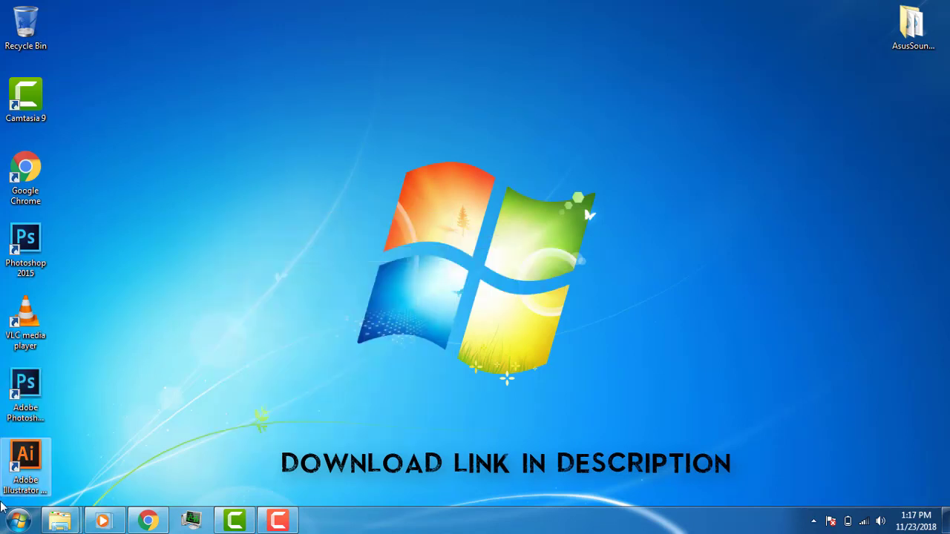
- Open the Properties of the Adobe Photoshop CC desktop shortcut
click(25, 401)
right_click(25, 419)
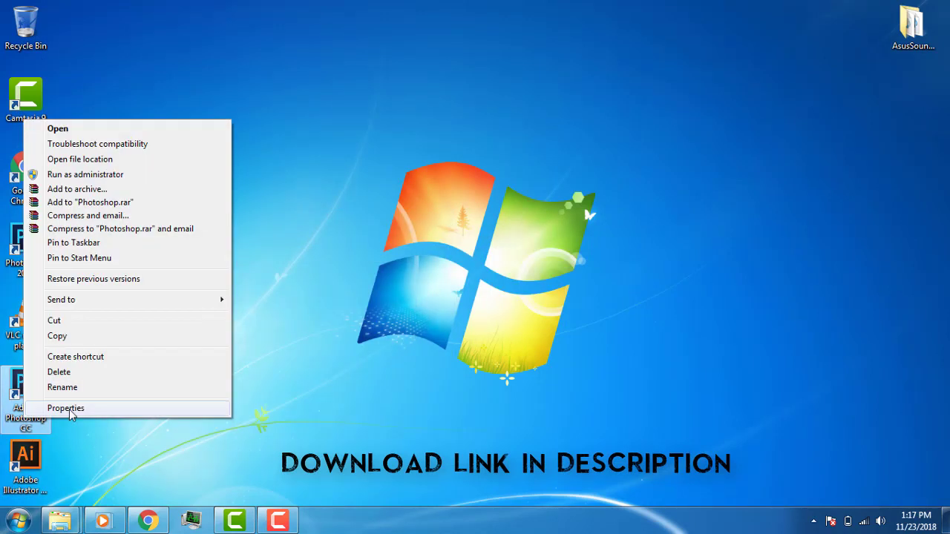
click(65, 408)
drag(115, 144, 498, 11)
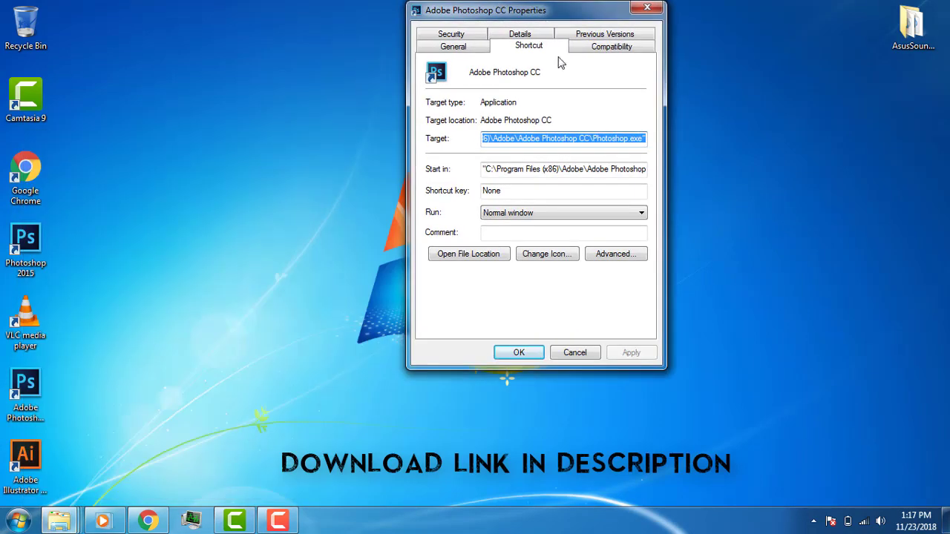
- Choose Windows 7 compatibility mode, tick Run as administrator, apply and close Properties
click(613, 48)
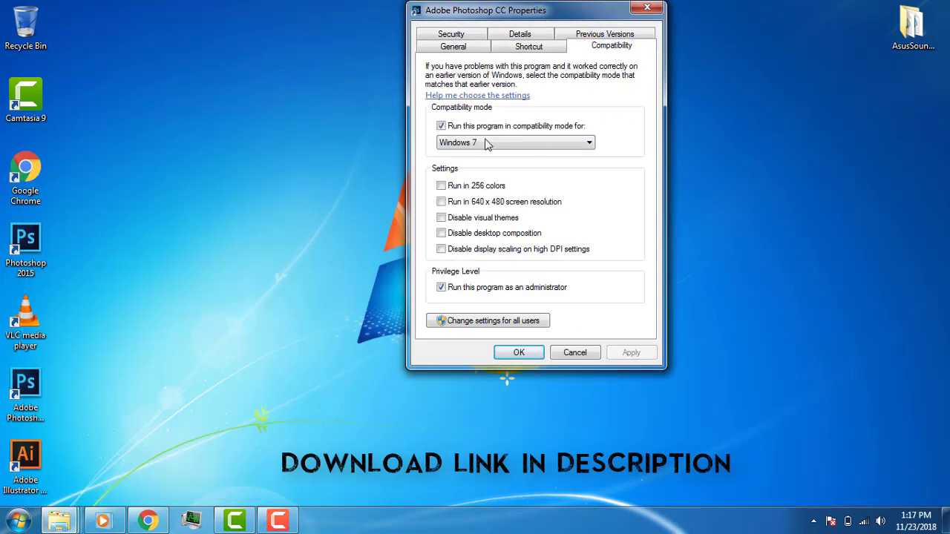
click(445, 129)
click(445, 131)
click(449, 142)
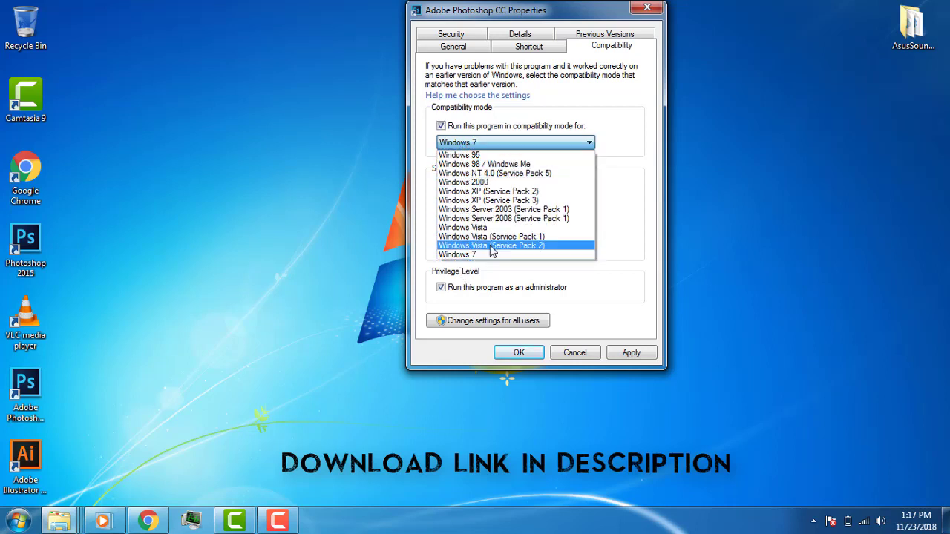
click(472, 256)
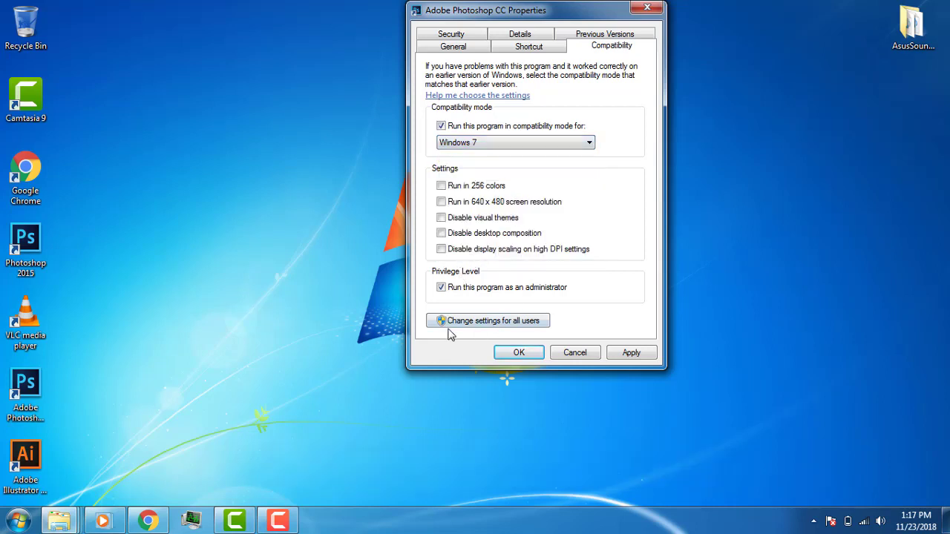
click(444, 289)
click(615, 354)
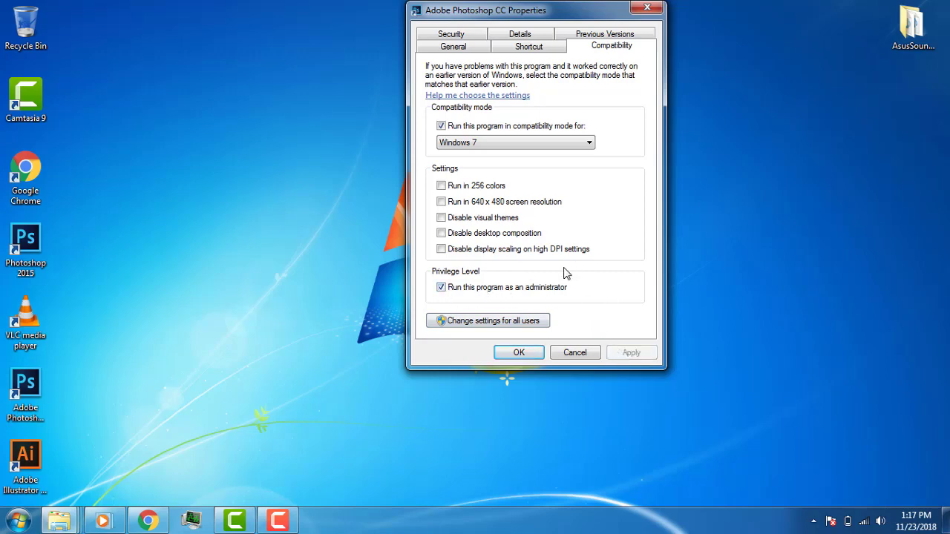
click(518, 354)
- Refresh the desktop and launch Photoshop CC from its desktop icon
right_click(249, 247)
click(284, 282)
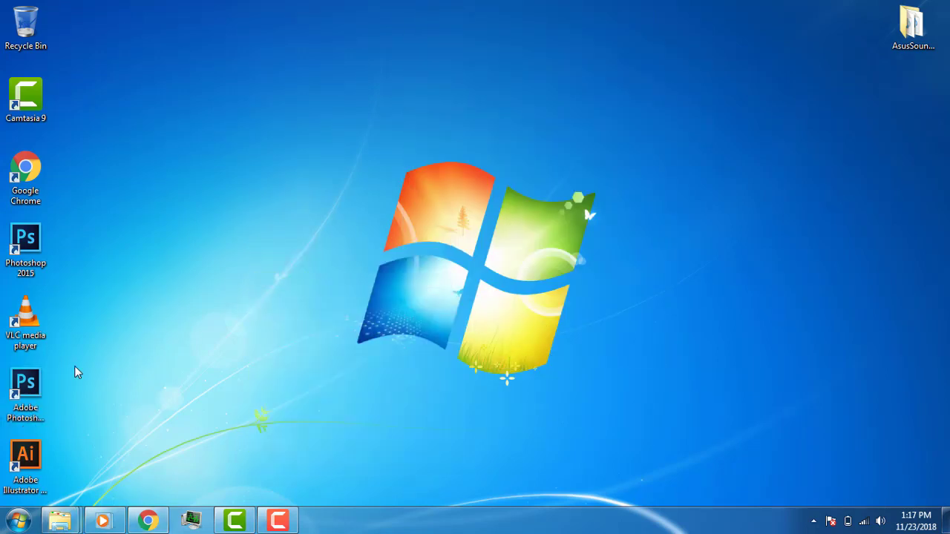
double_click(30, 384)
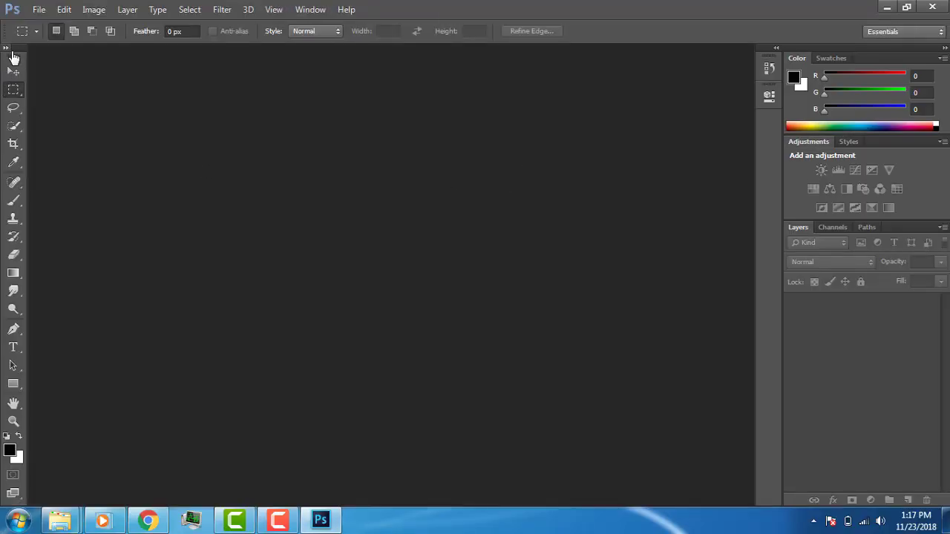
- Pick the Move tool and browse File > Open to Downloads in Large Icons view
click(13, 71)
click(38, 9)
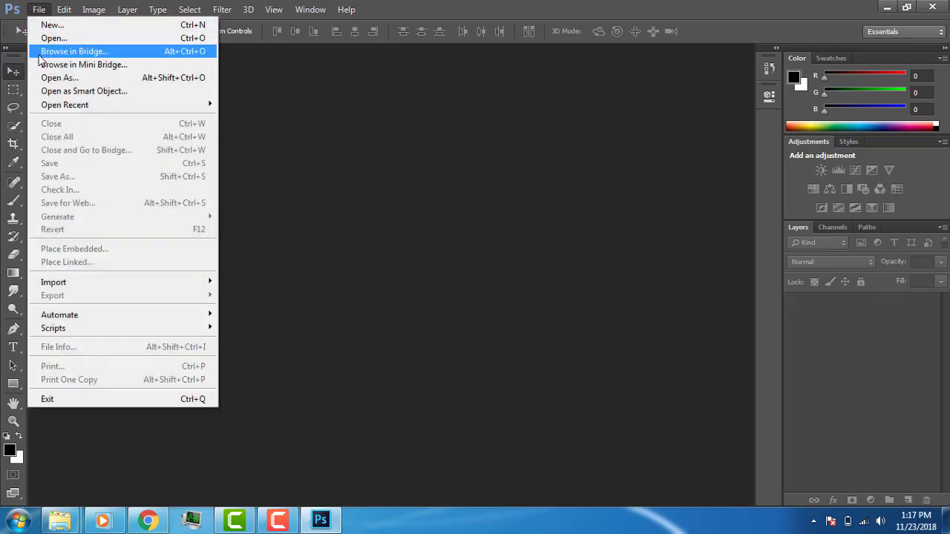
click(54, 38)
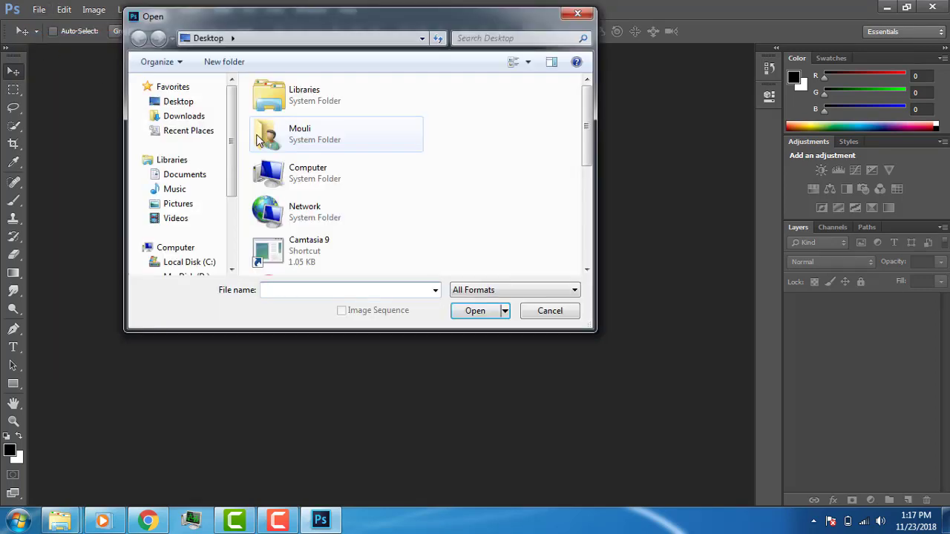
double_click(294, 141)
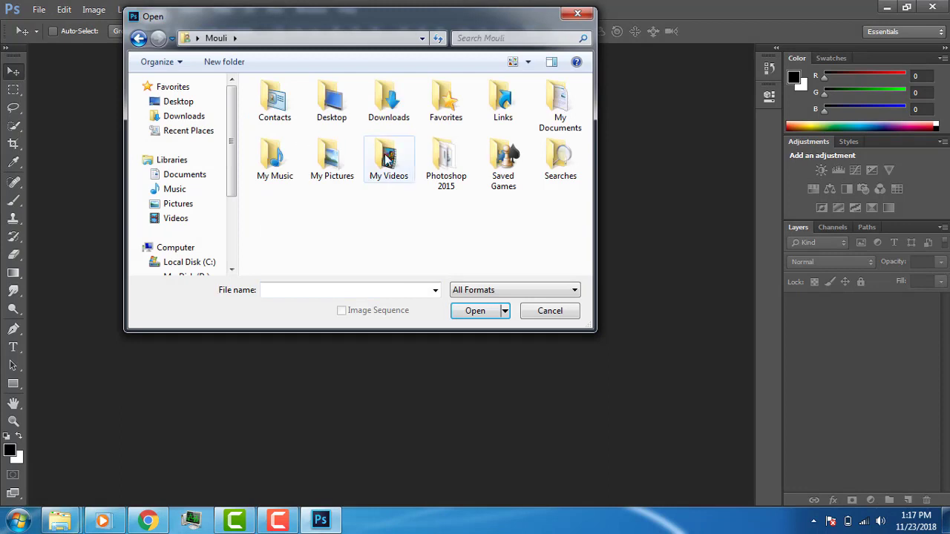
double_click(388, 107)
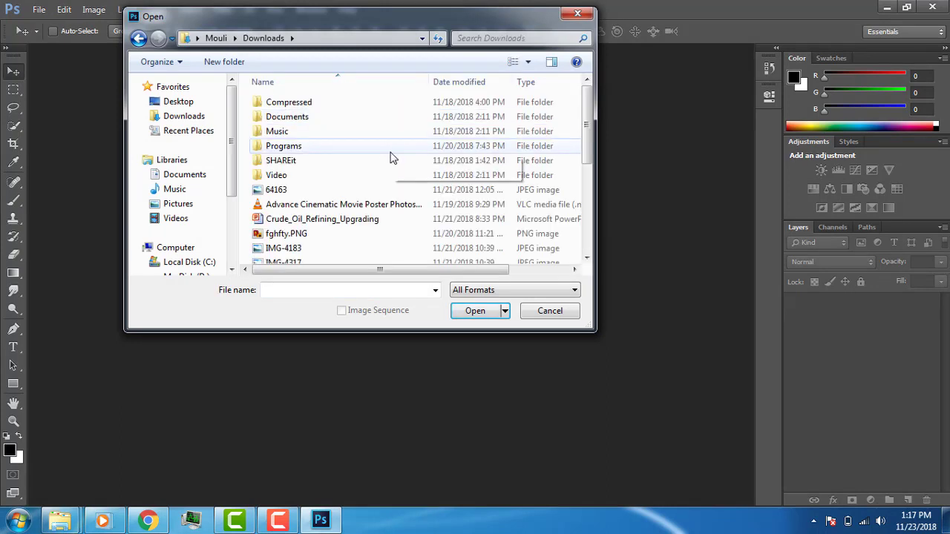
click(513, 62)
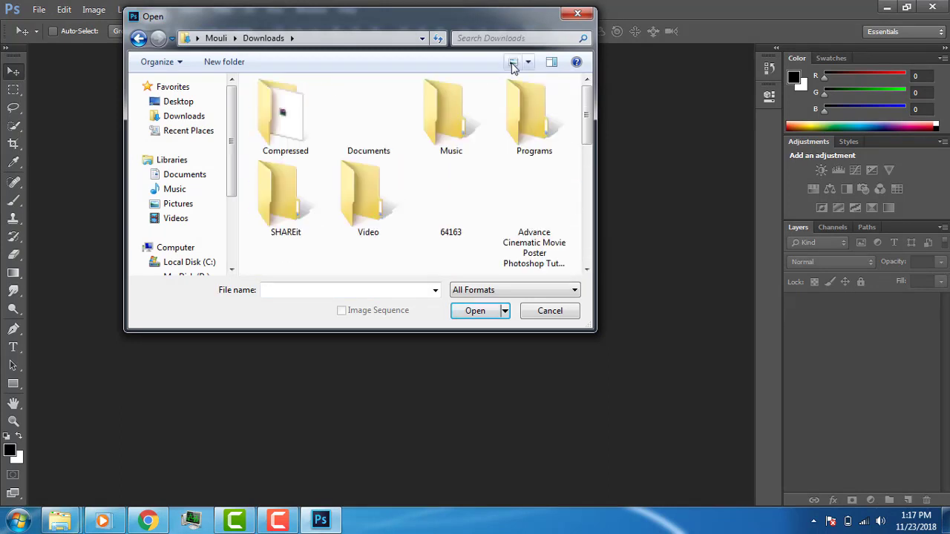
- Select fghfty.PNG among the Downloads images and open it
click(450, 194)
scroll(455, 210, down, 4)
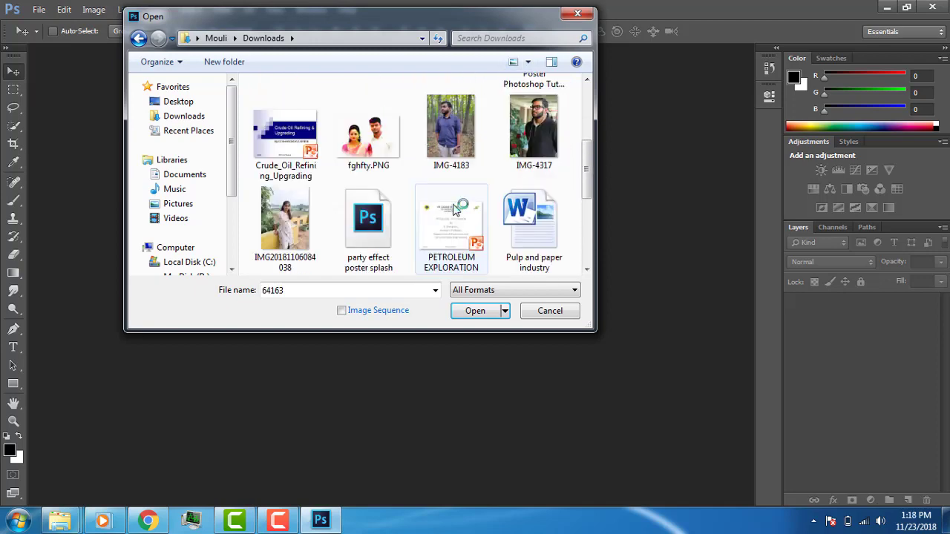
scroll(456, 210, down, 1)
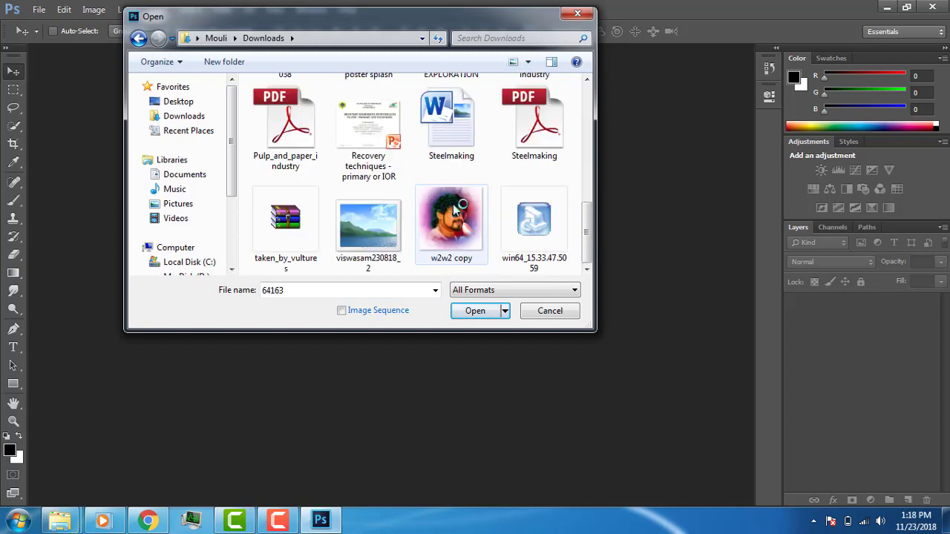
scroll(455, 210, up, 3)
click(345, 119)
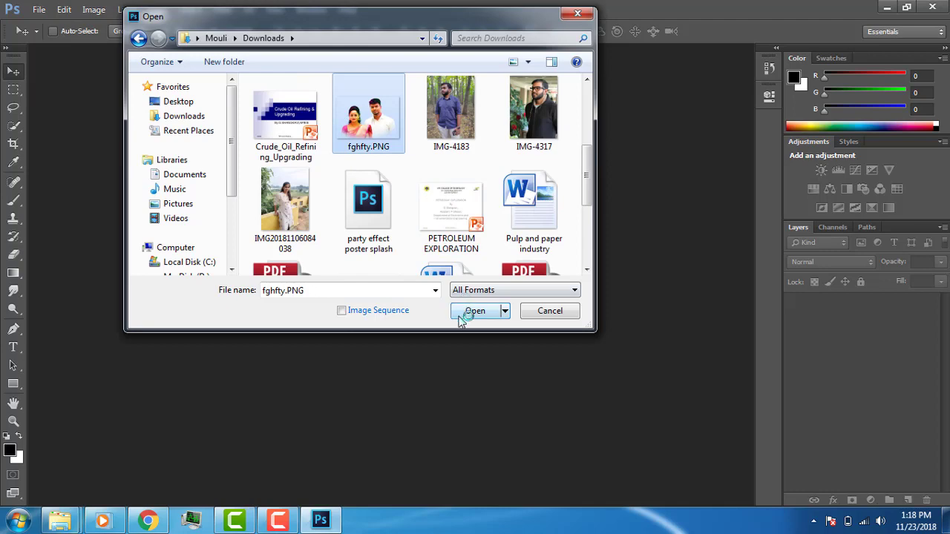
click(460, 311)
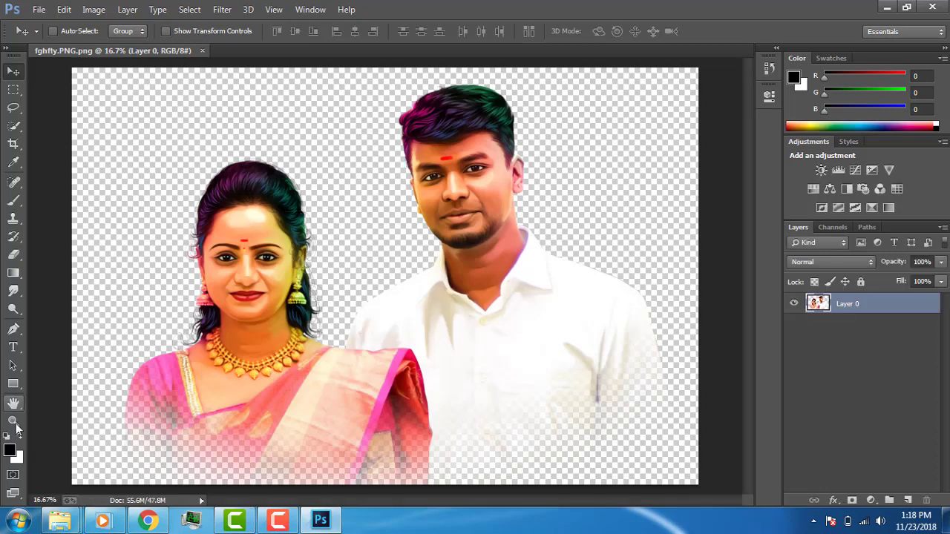
- Duplicate Layer 0 into Layer 0 copy via the New Layer button
click(14, 422)
drag(911, 314, 910, 496)
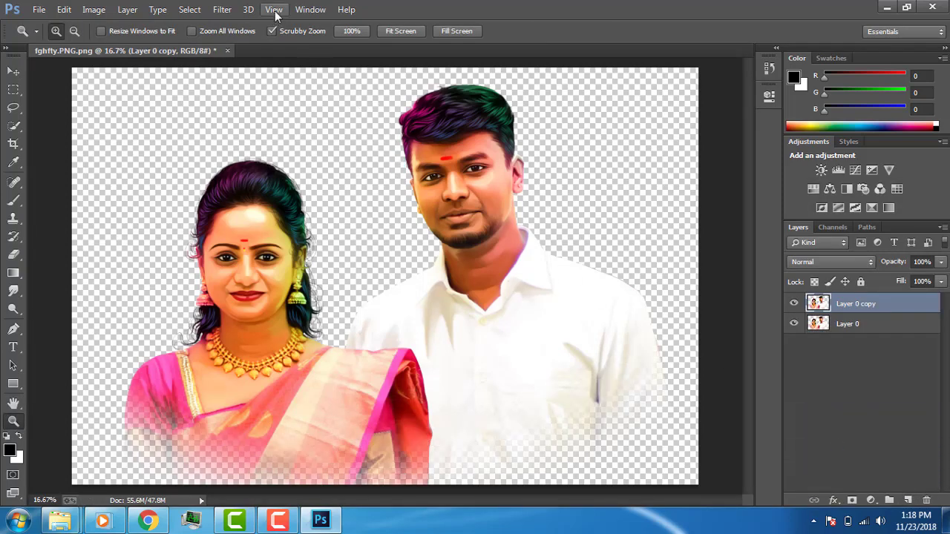
click(229, 10)
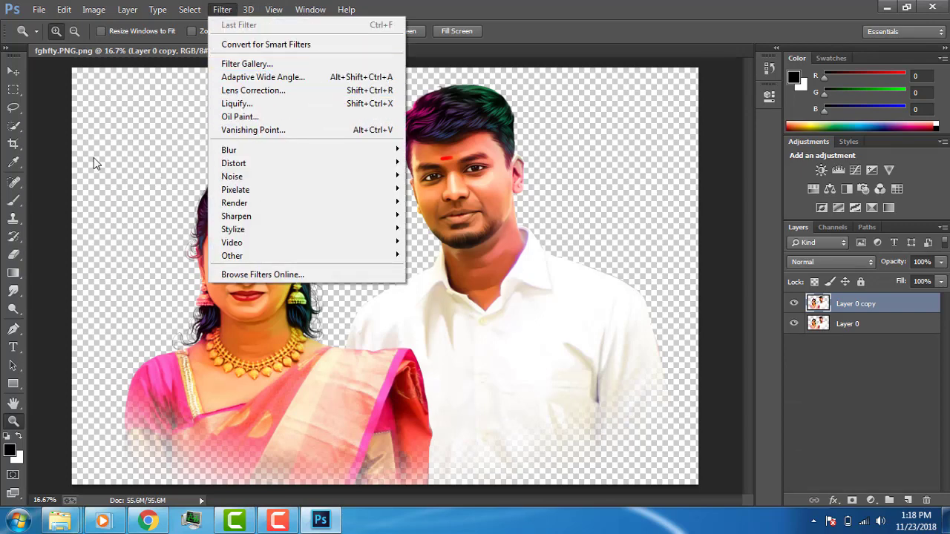
click(128, 127)
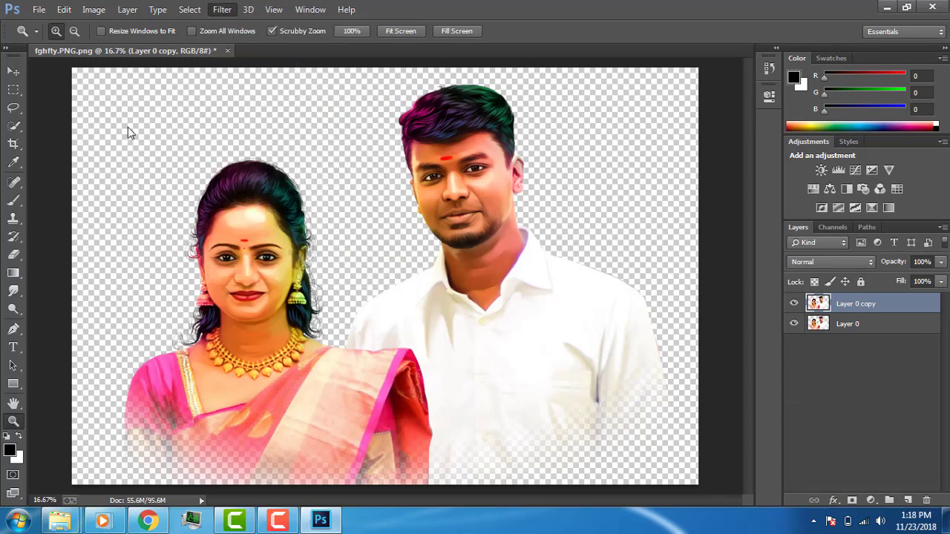
- Quit Photoshop without saving the changes
click(7, 72)
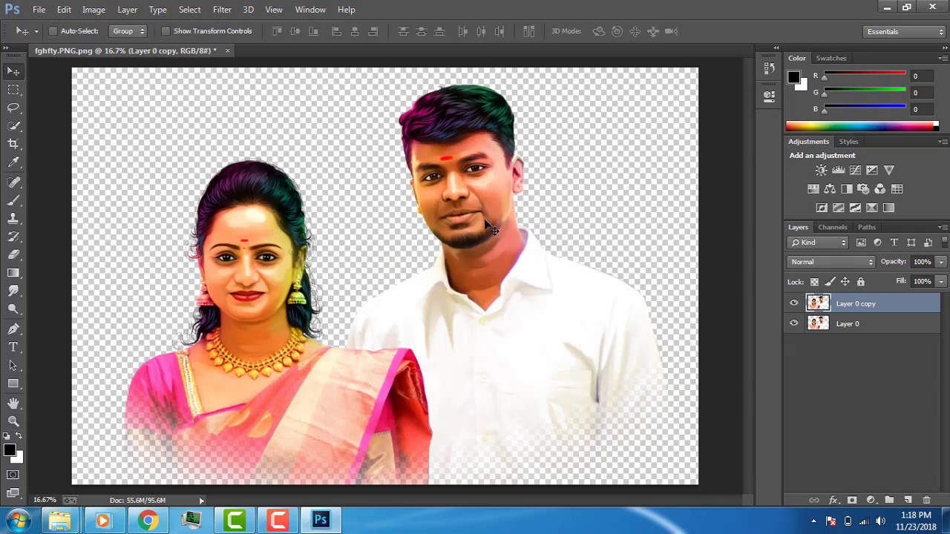
click(933, 6)
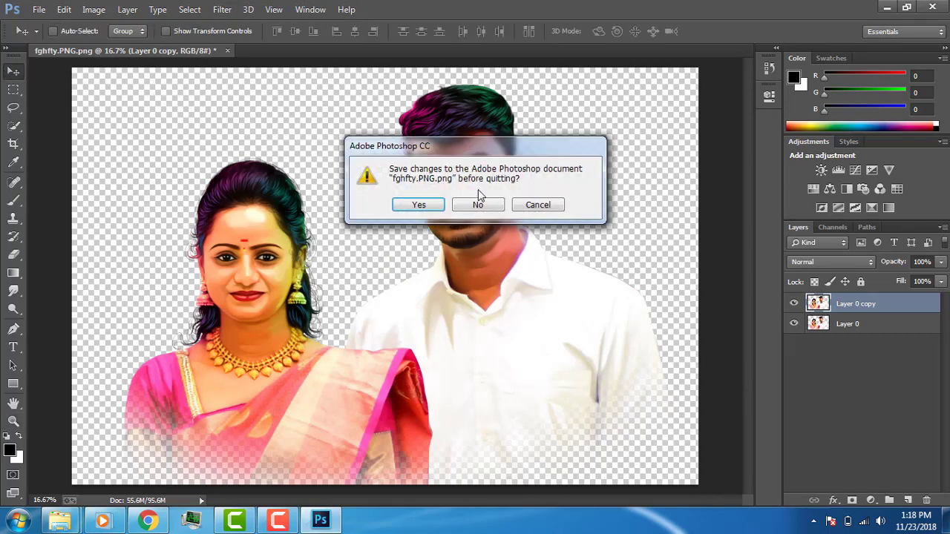
click(481, 204)
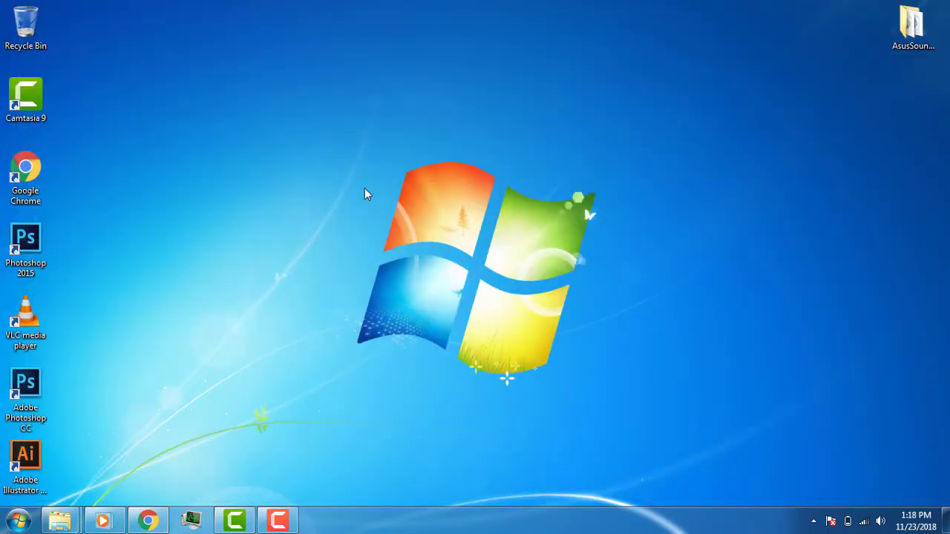
click(277, 525)
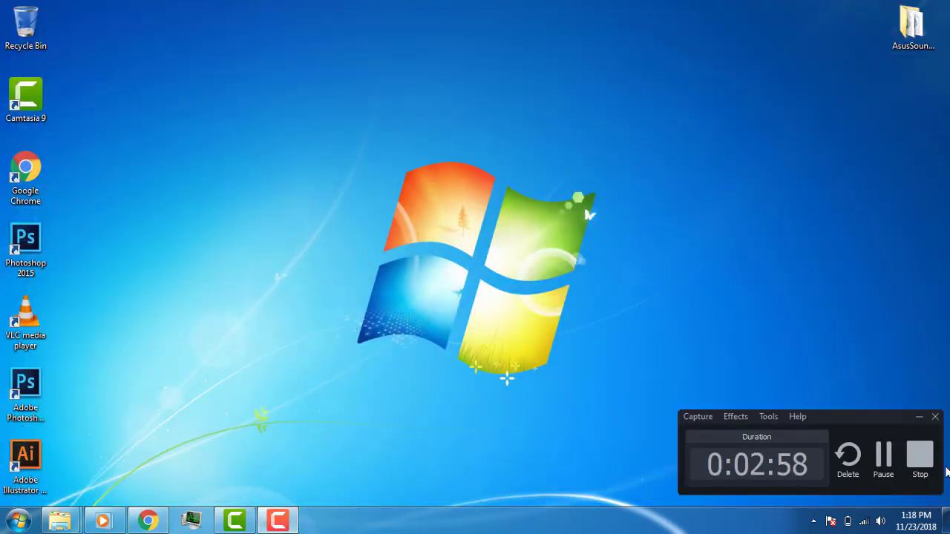